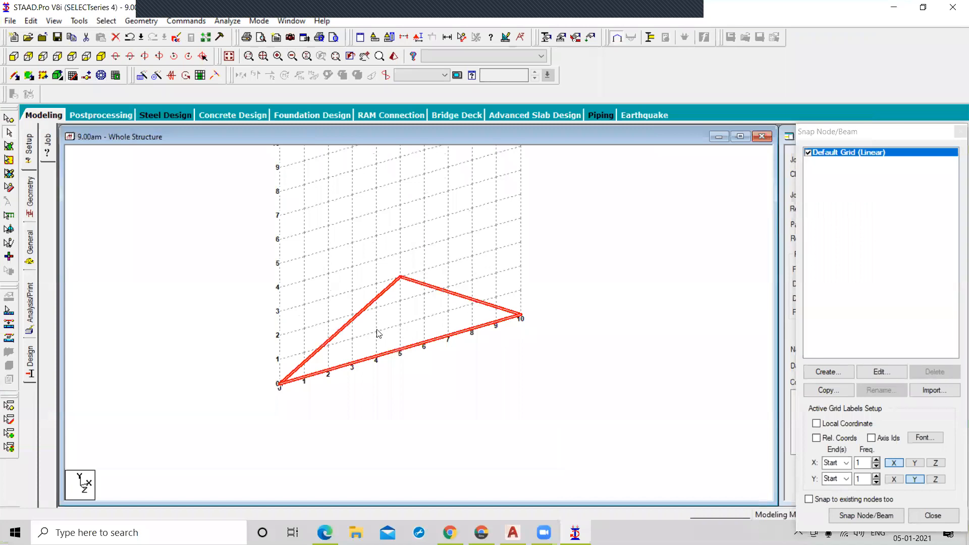
- Repeat the selected triangular frame along global Z in 5 steps at 5 m spacing, without linking the steps
{"action": "double_click", "coordinate": [518, 310]}
{"action": "left_click", "coordinate": [518, 310]}
{"action": "left_click", "coordinate": [518, 310]}
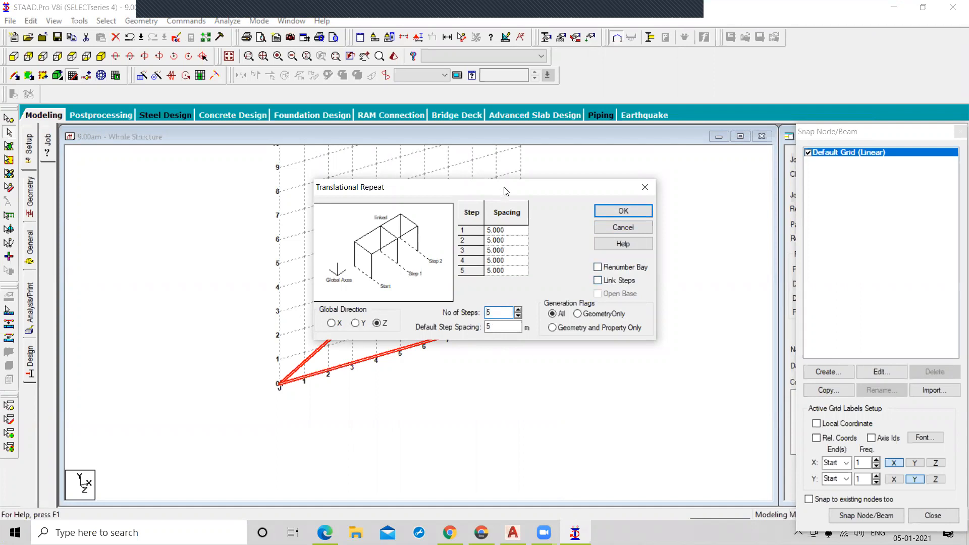
{"action": "left_click_drag", "start_coordinate": [506, 191], "coordinate": [599, 177]}
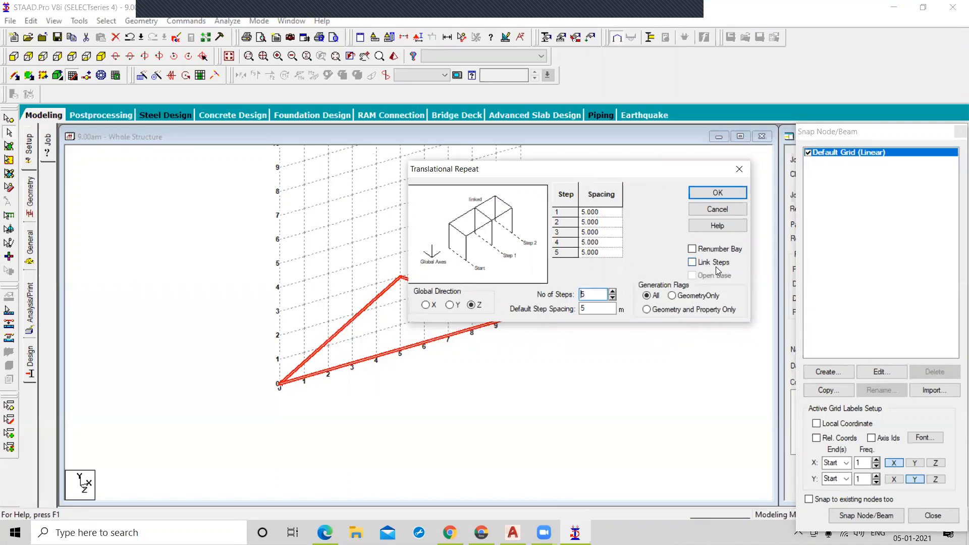
{"action": "left_click", "coordinate": [716, 194]}
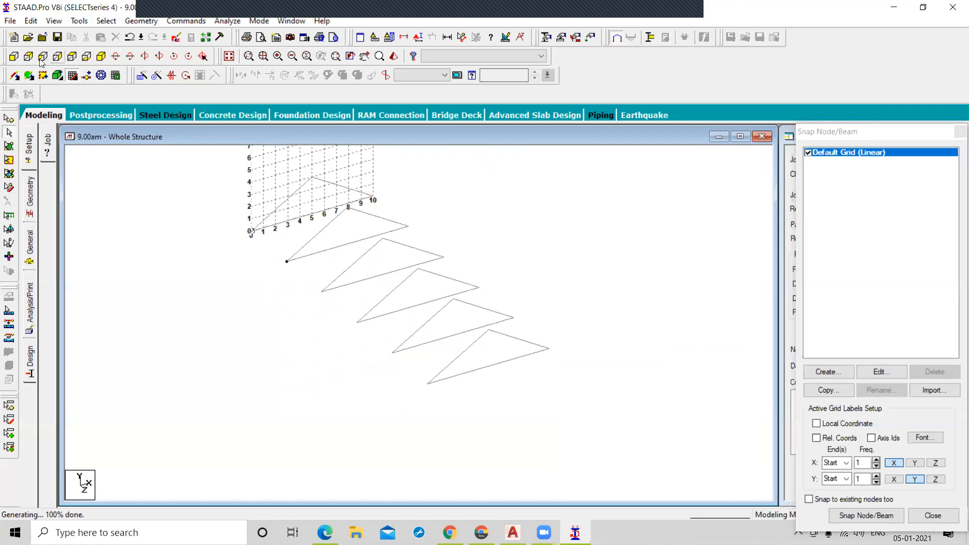
{"action": "left_click", "coordinate": [142, 21]}
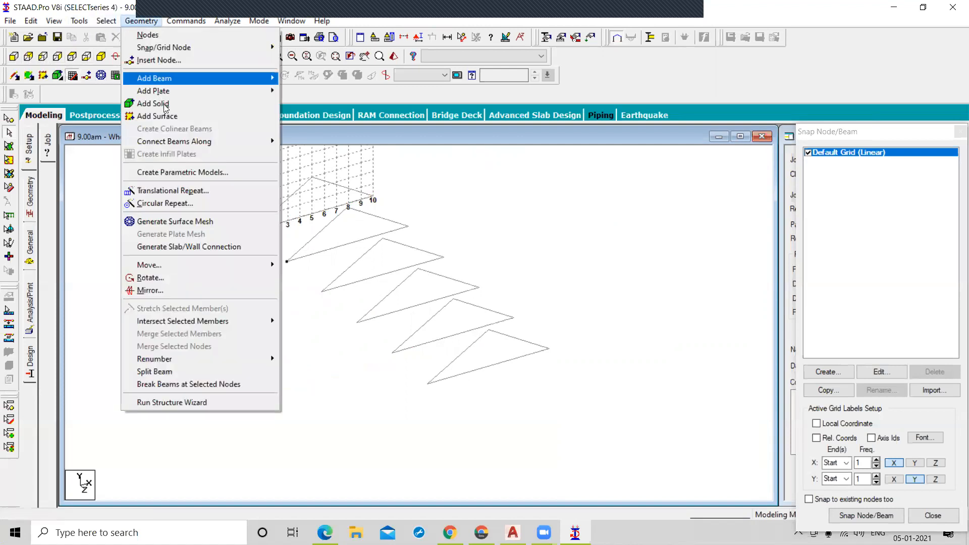
{"action": "mouse_move", "coordinate": [147, 140]}
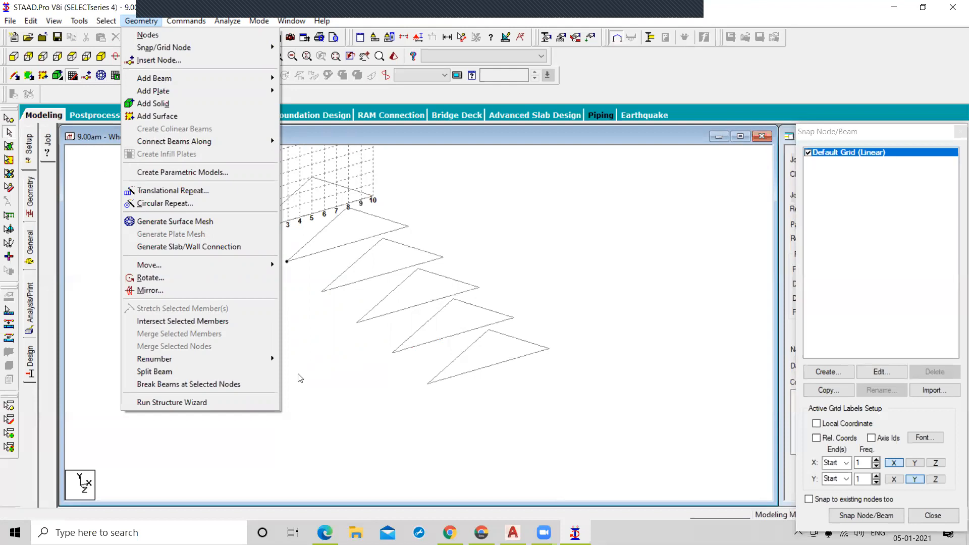
{"action": "left_click", "coordinate": [339, 386]}
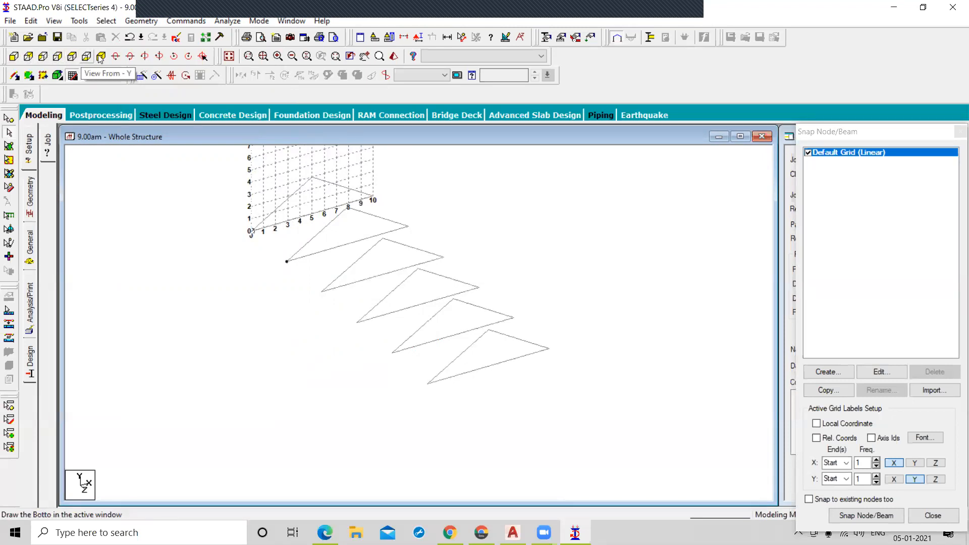
- Select the base nodes of all frames at X = 10 and join them with colinear beams
{"action": "left_click", "coordinate": [13, 57]}
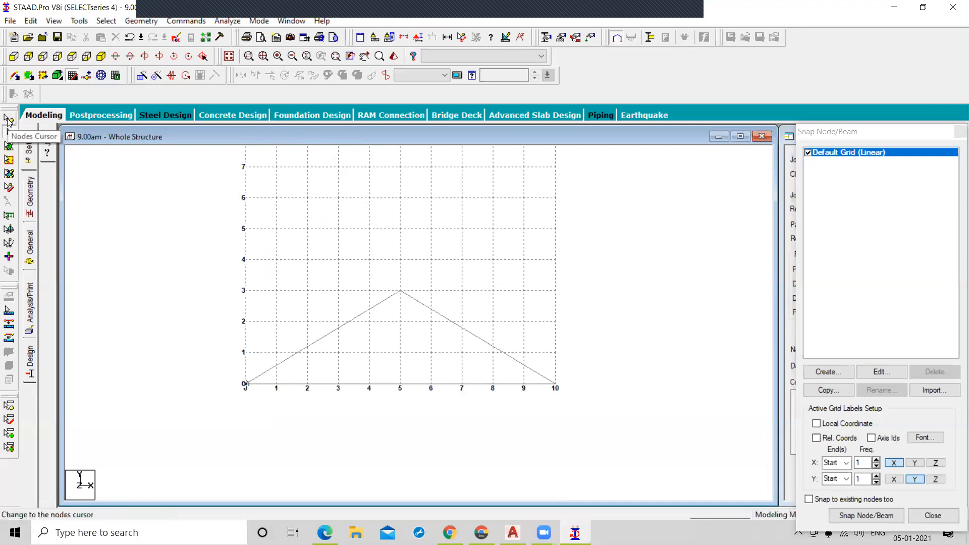
{"action": "left_click", "coordinate": [8, 120]}
{"action": "left_click_drag", "start_coordinate": [533, 348], "coordinate": [567, 407]}
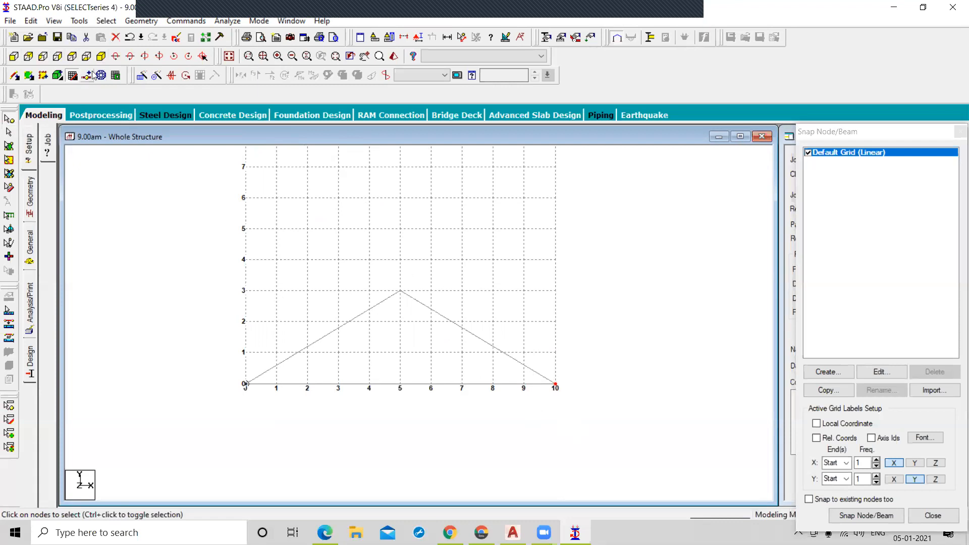
{"action": "left_click", "coordinate": [101, 56]}
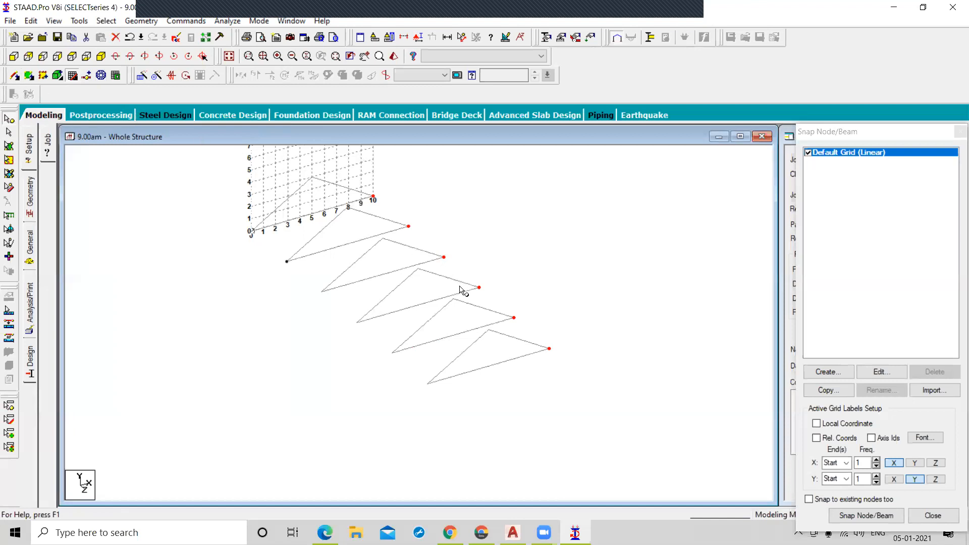
{"action": "left_click", "coordinate": [141, 21]}
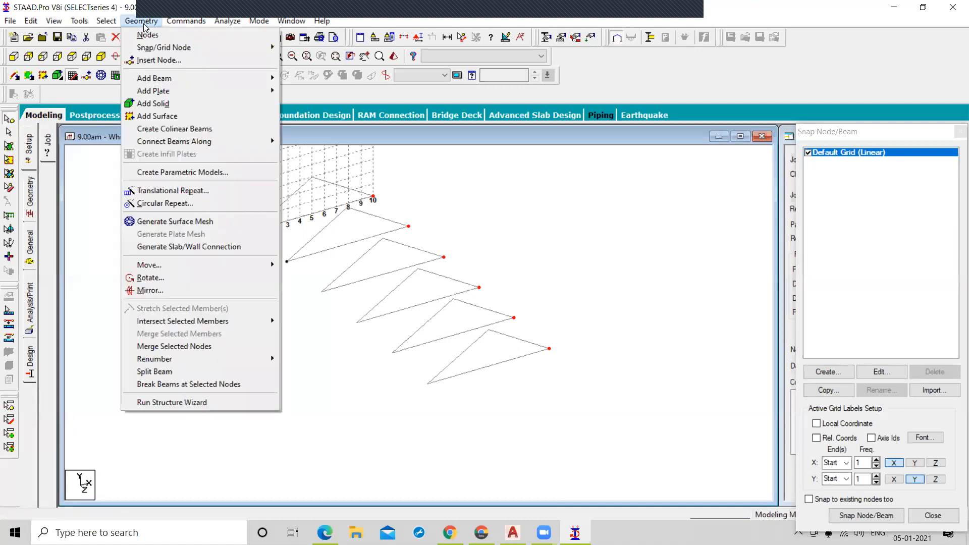
{"action": "left_click", "coordinate": [157, 134]}
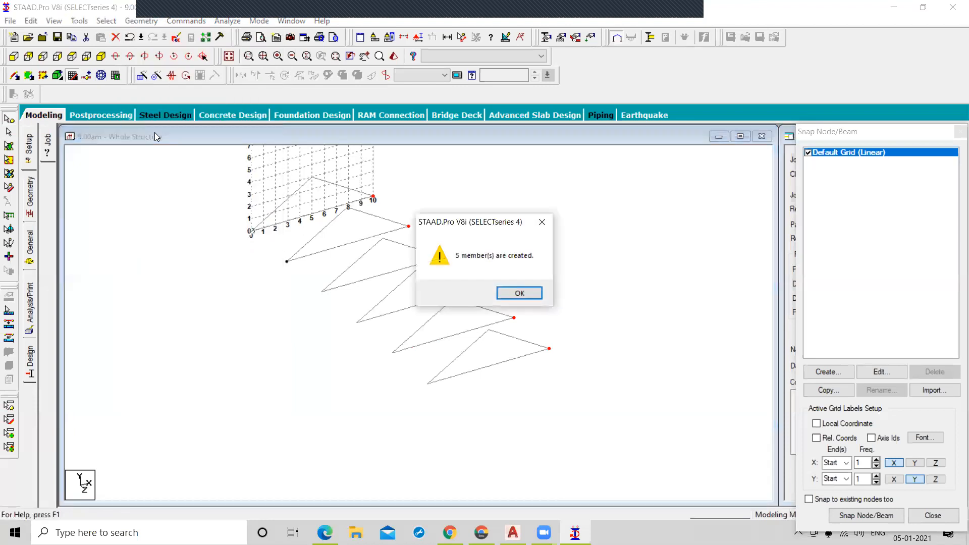
{"action": "left_click", "coordinate": [520, 293]}
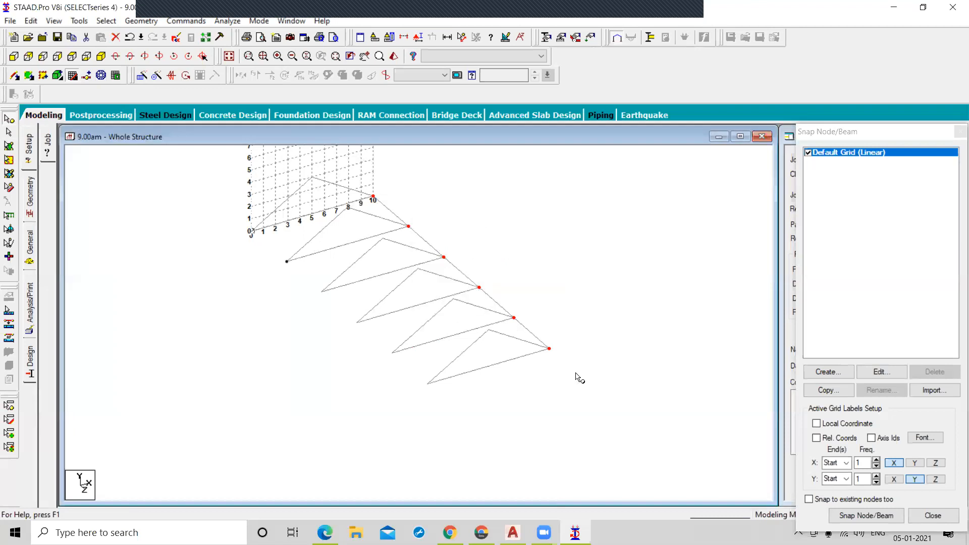
{"action": "left_click", "coordinate": [535, 294]}
- Select the base nodes of all frames at X = 0 and connect them with beams along the Z axis
{"action": "left_click", "coordinate": [14, 56]}
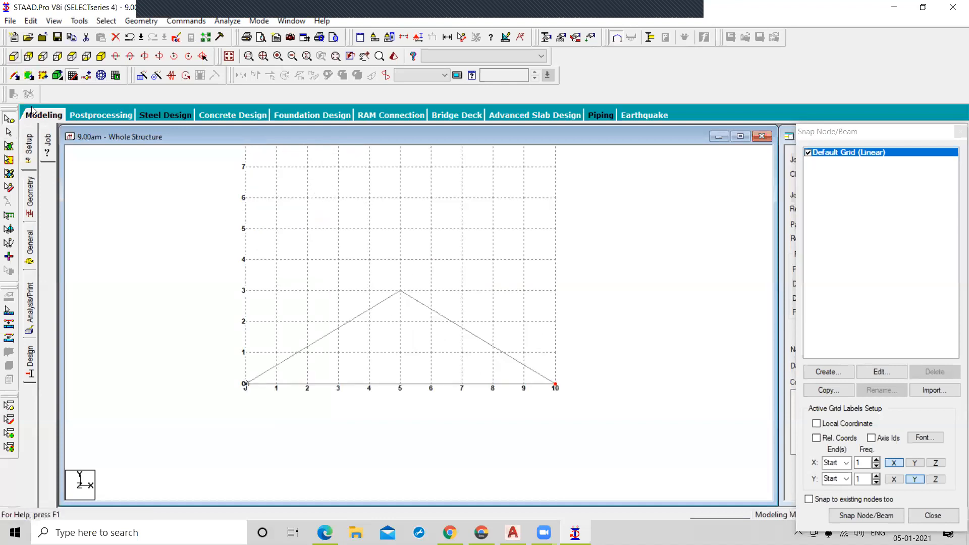
{"action": "left_click_drag", "start_coordinate": [210, 353], "coordinate": [268, 435]}
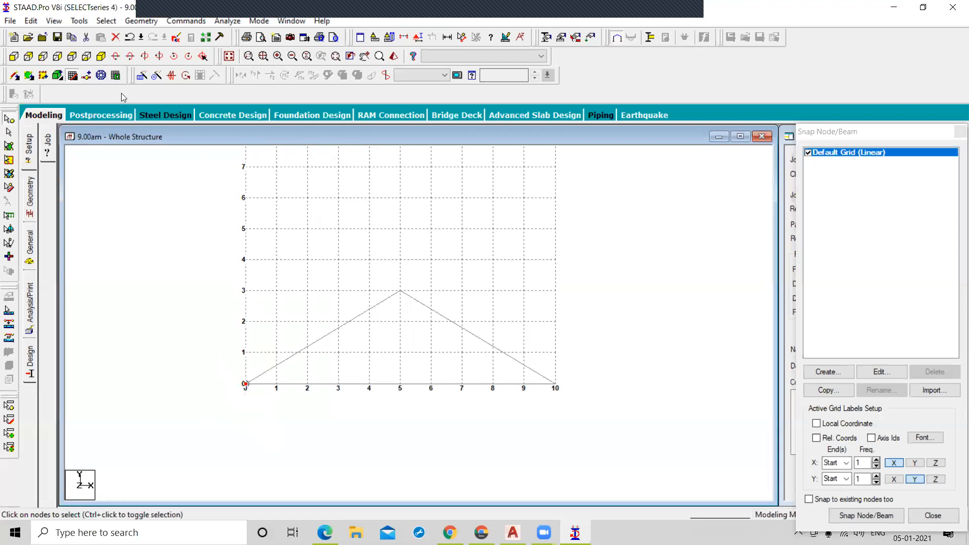
{"action": "left_click", "coordinate": [101, 56]}
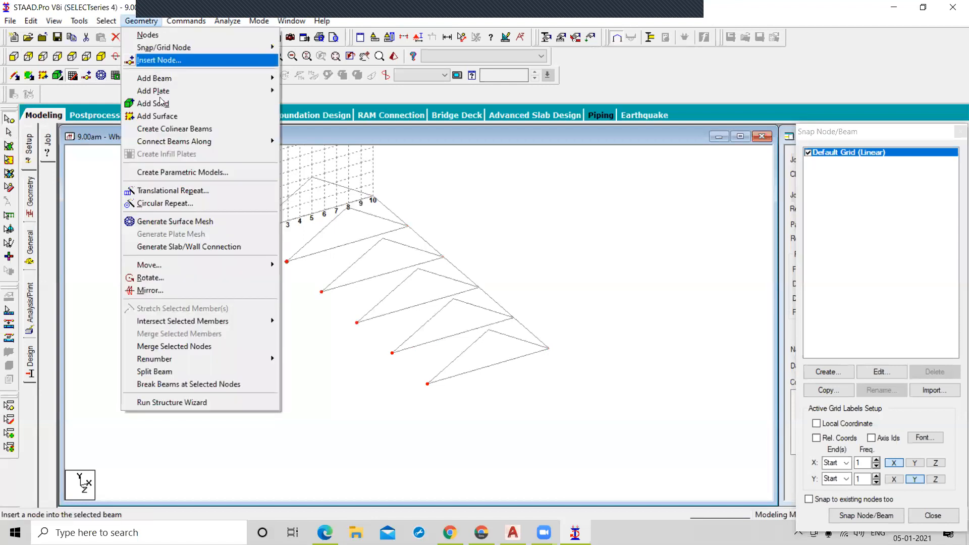
{"action": "mouse_move", "coordinate": [168, 145]}
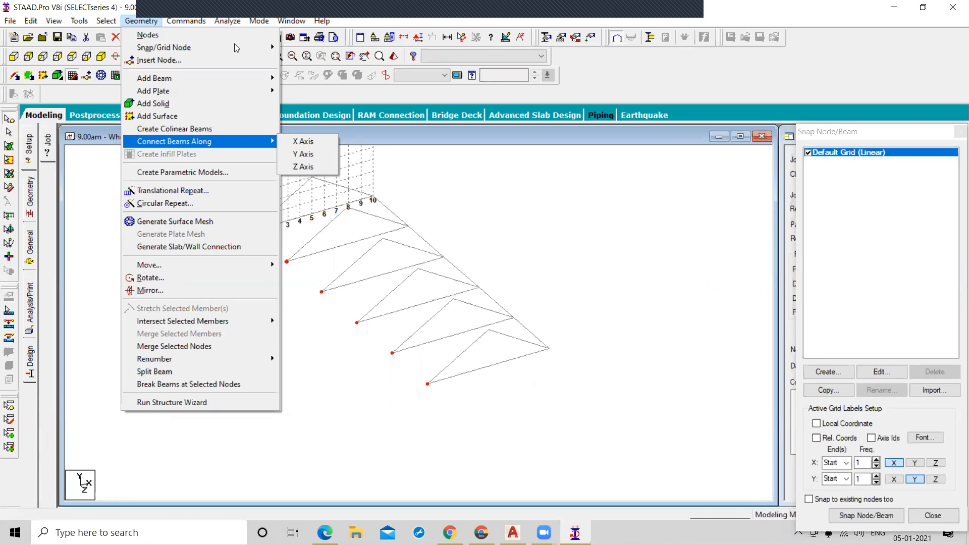
{"action": "mouse_move", "coordinate": [259, 21]}
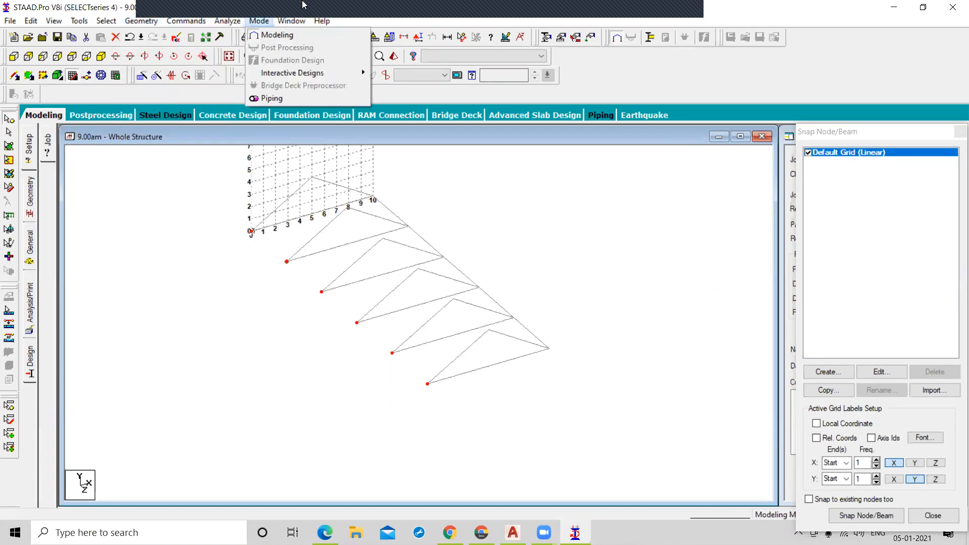
{"action": "mouse_move", "coordinate": [141, 21]}
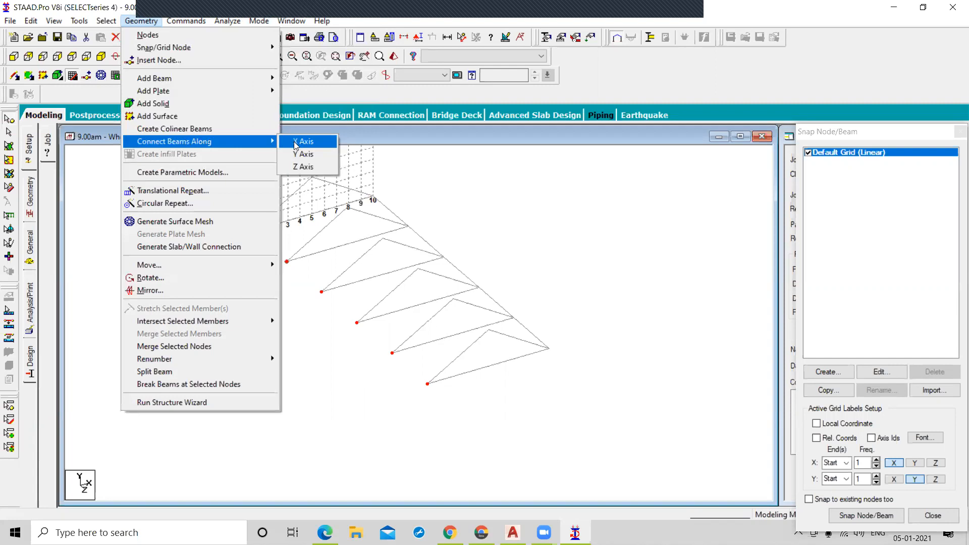
{"action": "left_click", "coordinate": [296, 169]}
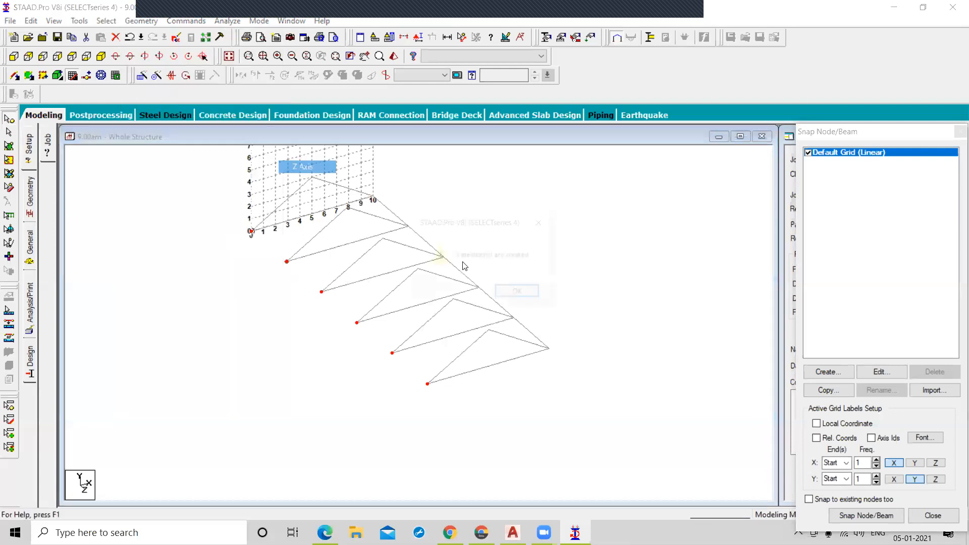
{"action": "key", "text": "Return"}
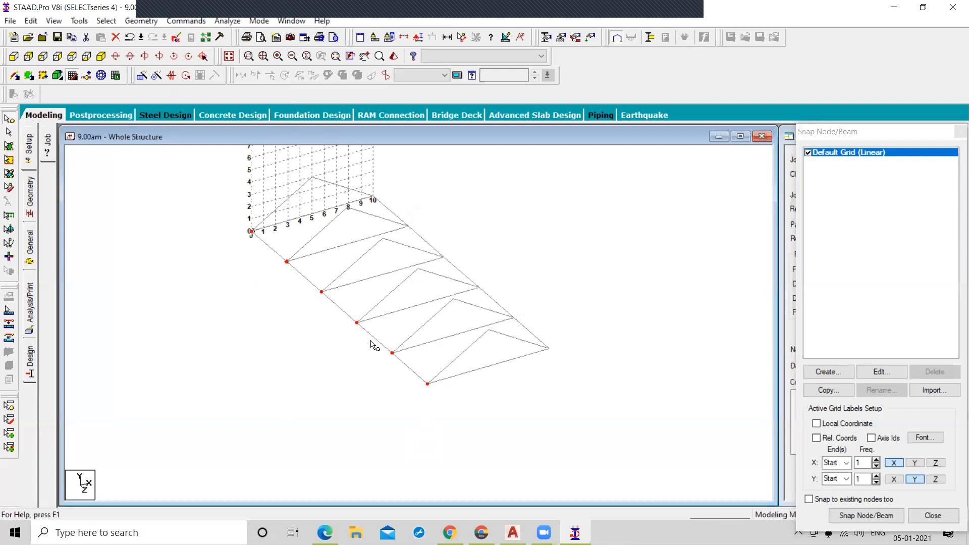
{"action": "left_click", "coordinate": [333, 346]}
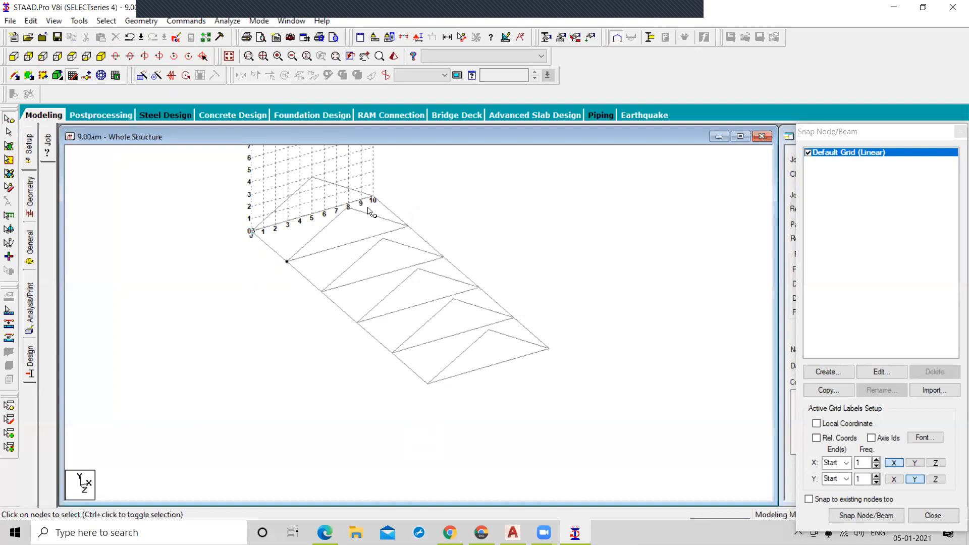
{"action": "left_click", "coordinate": [444, 260]}
{"action": "left_click", "coordinate": [133, 23]}
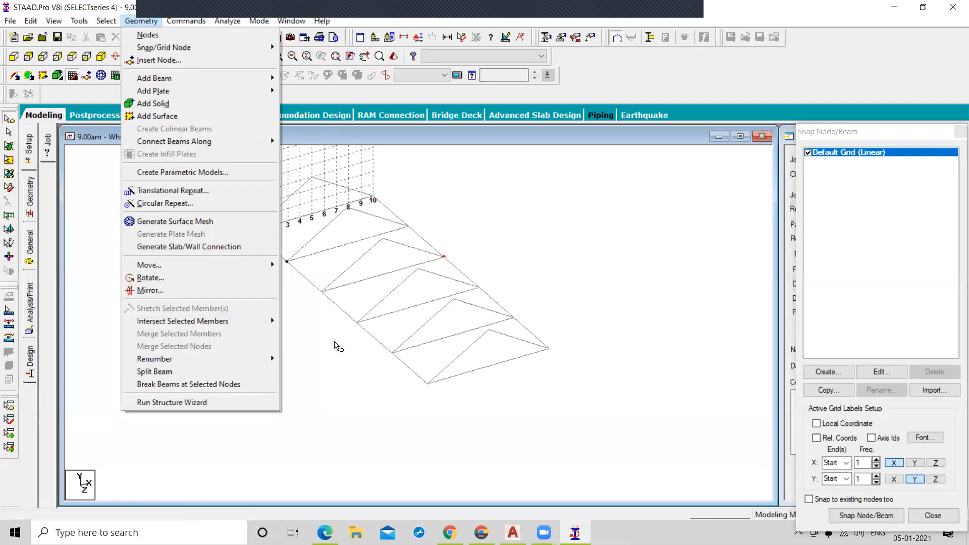
{"action": "left_click", "coordinate": [384, 361]}
- Delete the four beams along the X = 0 base edge beyond the first bay, keeping the first-bay beam
{"action": "left_click", "coordinate": [9, 133]}
{"action": "left_click", "coordinate": [400, 367]}
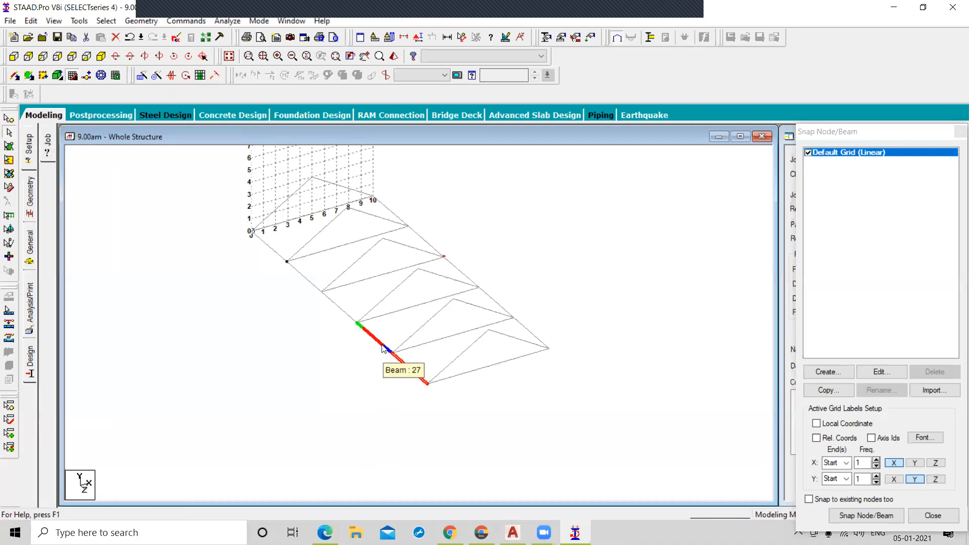
{"action": "left_click", "coordinate": [364, 328], "text": "ctrl"}
{"action": "left_click", "coordinate": [325, 295], "text": "ctrl"}
{"action": "left_click", "coordinate": [303, 277], "text": "ctrl"}
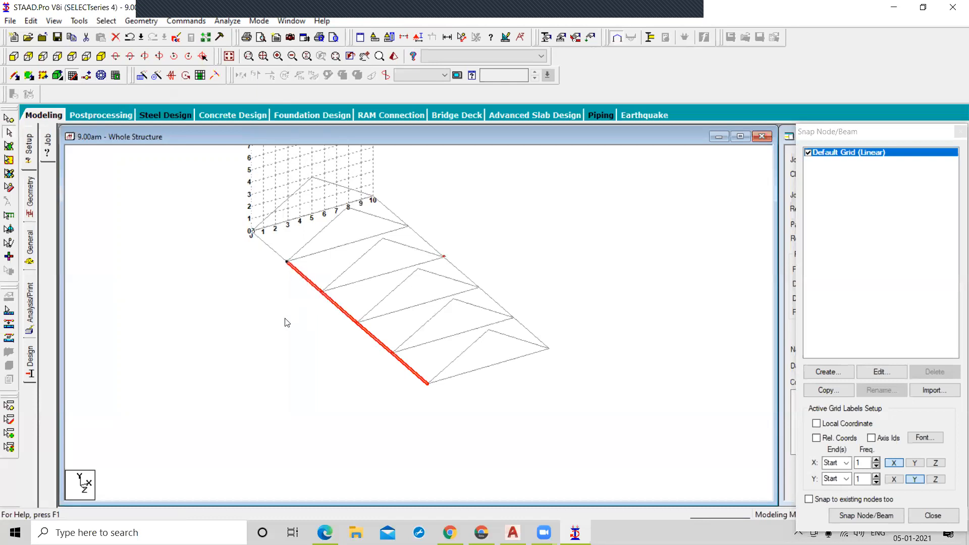
{"action": "key", "text": "Delete"}
{"action": "key", "text": "Return"}
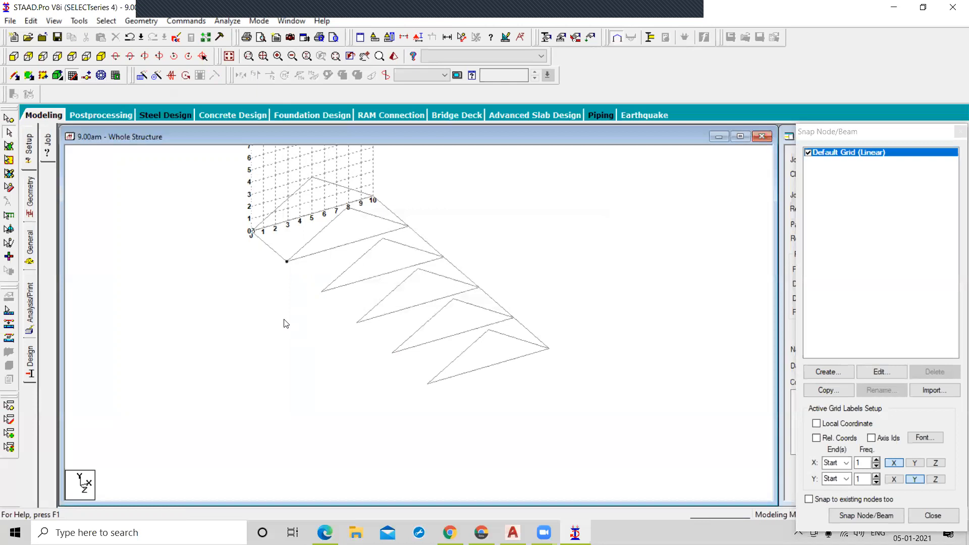
{"action": "left_click", "coordinate": [264, 246]}
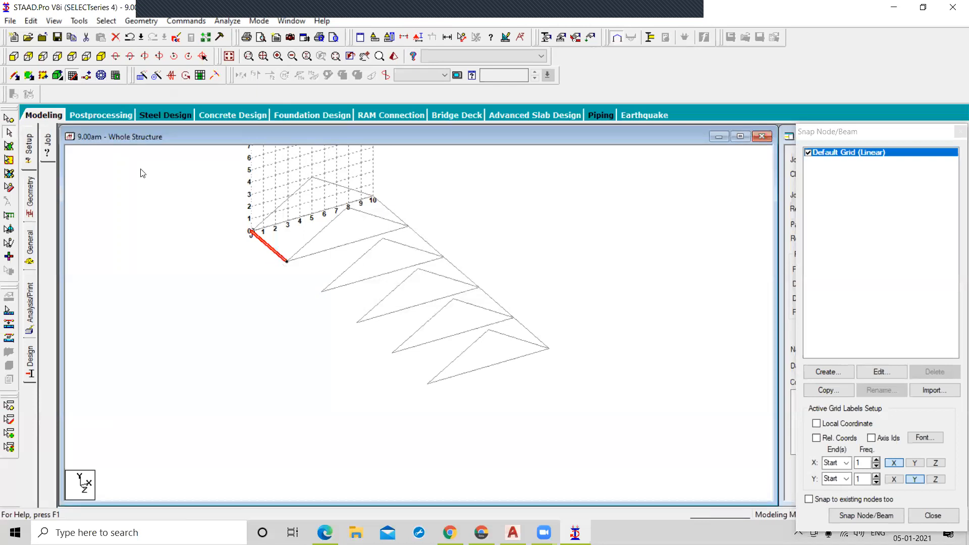
{"action": "left_click", "coordinate": [288, 291]}
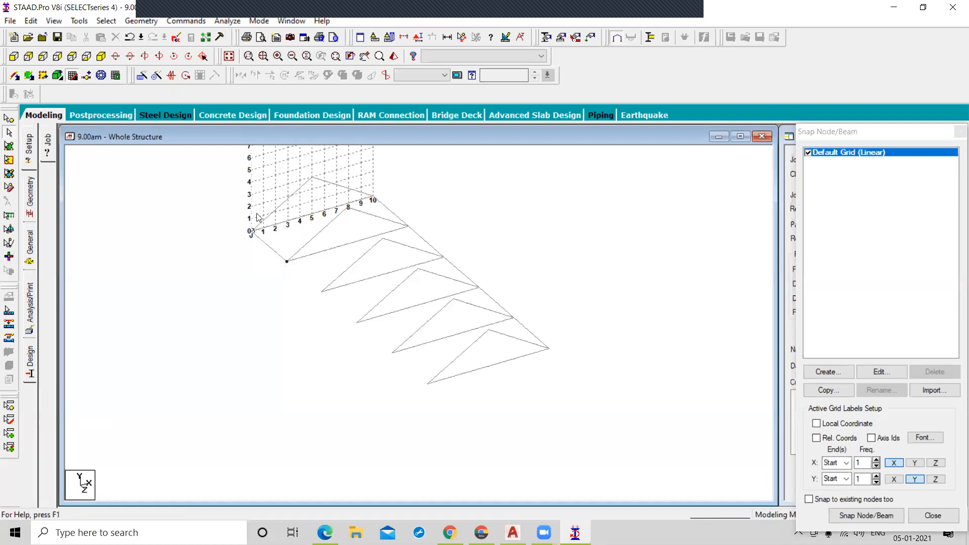
{"action": "left_click", "coordinate": [152, 22]}
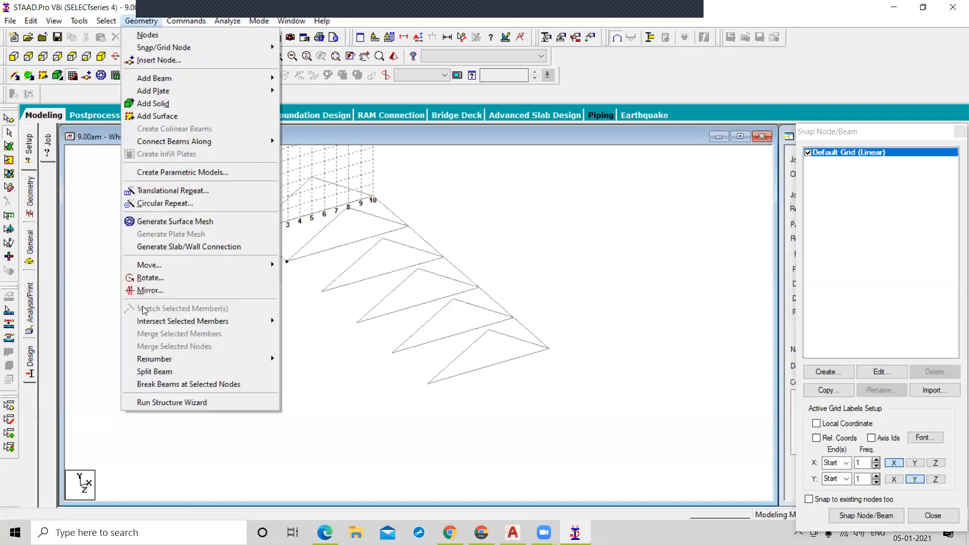
{"action": "left_click", "coordinate": [313, 323]}
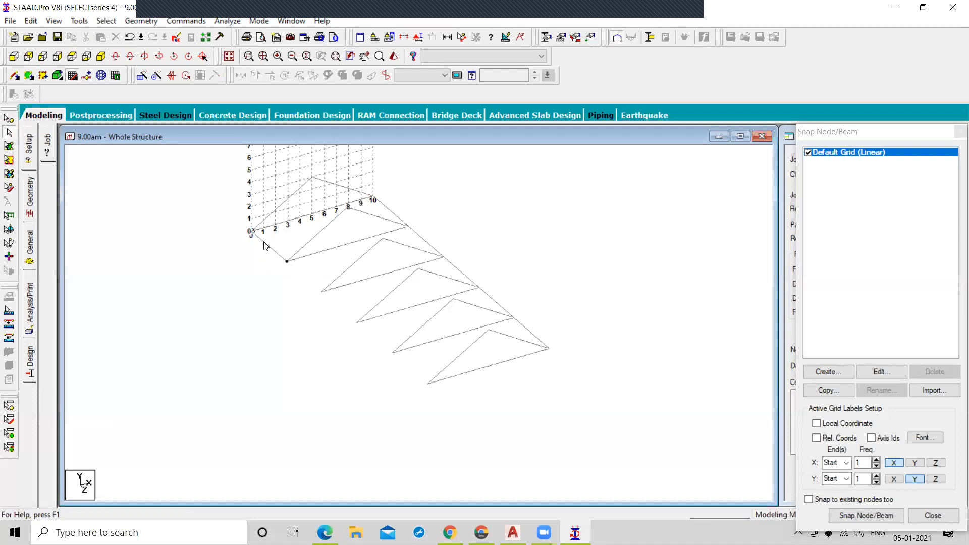
- Stretch the first-bay beam at X = 0 to the point X 0, Y 0, Z 9 m, declining the auto save
{"action": "left_click", "coordinate": [264, 243]}
{"action": "left_click", "coordinate": [138, 22]}
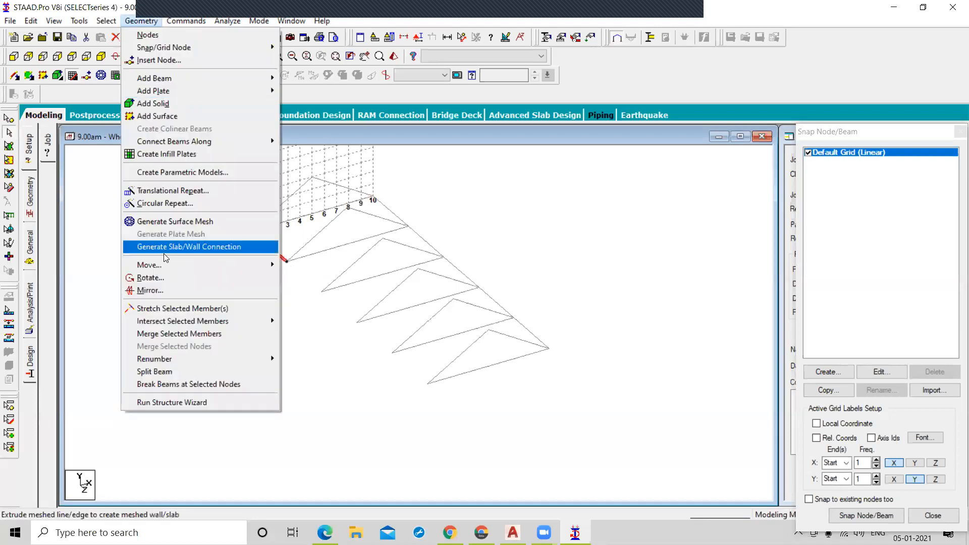
{"action": "left_click", "coordinate": [174, 309]}
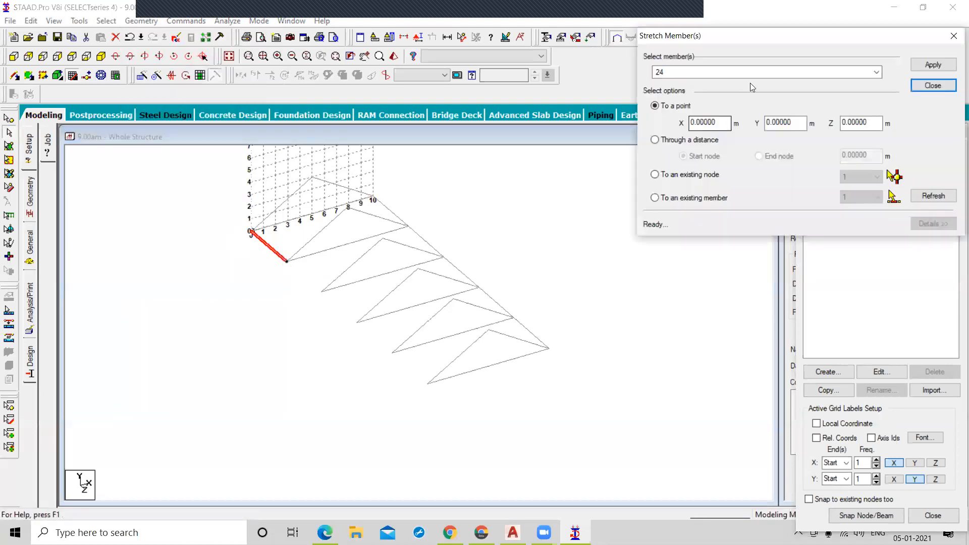
{"action": "left_click_drag", "start_coordinate": [806, 44], "coordinate": [625, 156]}
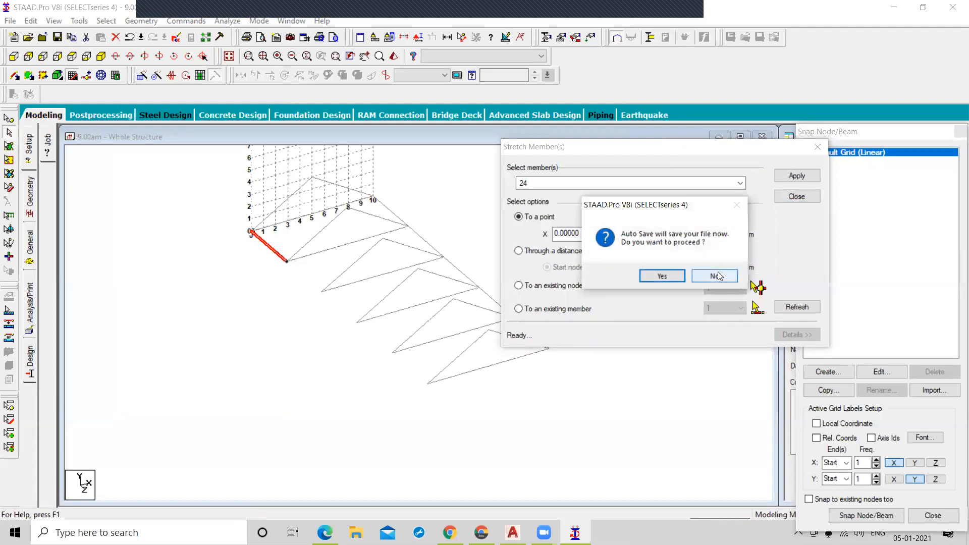
{"action": "left_click", "coordinate": [719, 276]}
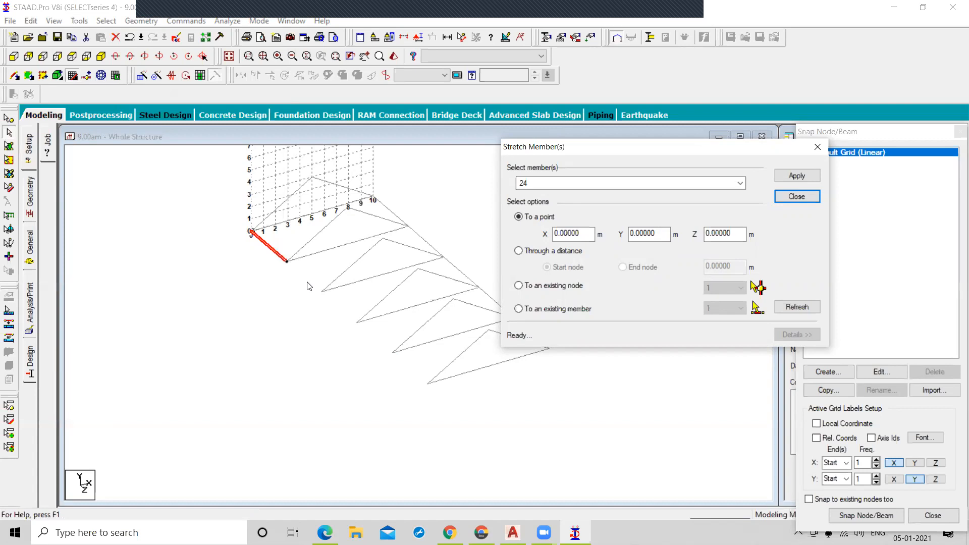
{"action": "left_click", "coordinate": [735, 234]}
{"action": "double_click", "coordinate": [735, 233]}
{"action": "type", "text": "9"}
{"action": "left_click", "coordinate": [796, 177]}
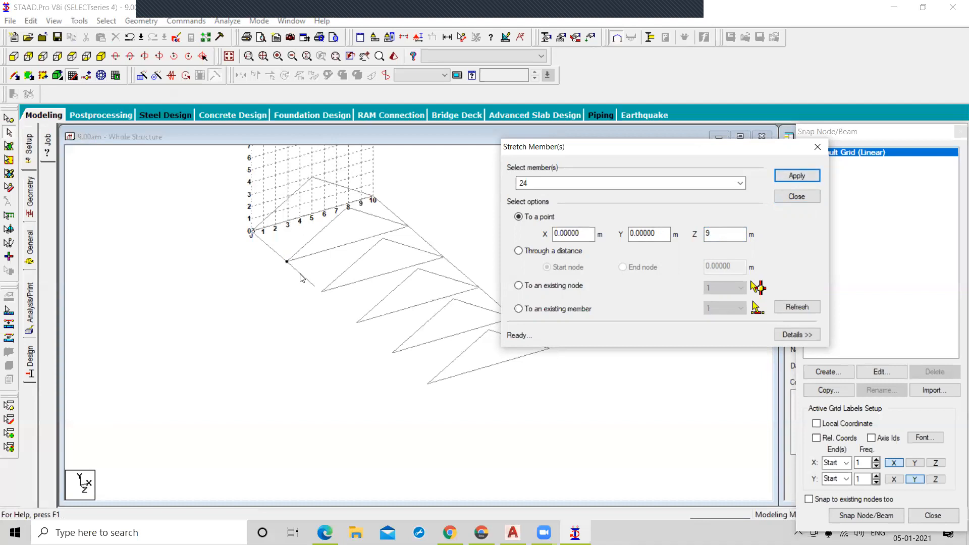
- Stretch the short second-bay beam on the X = 0 base edge through a distance of 6 m from its end node
{"action": "left_click", "coordinate": [300, 275]}
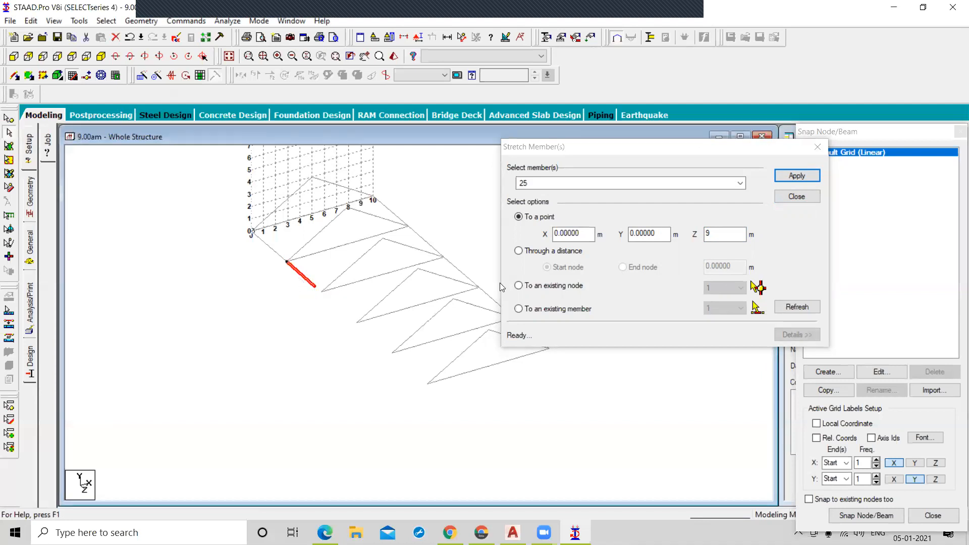
{"action": "left_click", "coordinate": [520, 252]}
{"action": "left_click", "coordinate": [520, 251]}
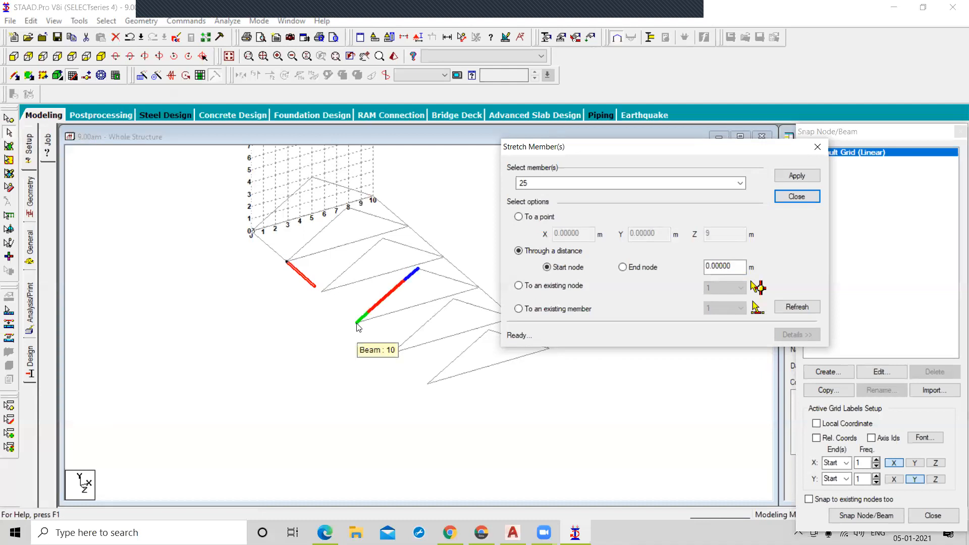
{"action": "left_click", "coordinate": [623, 268]}
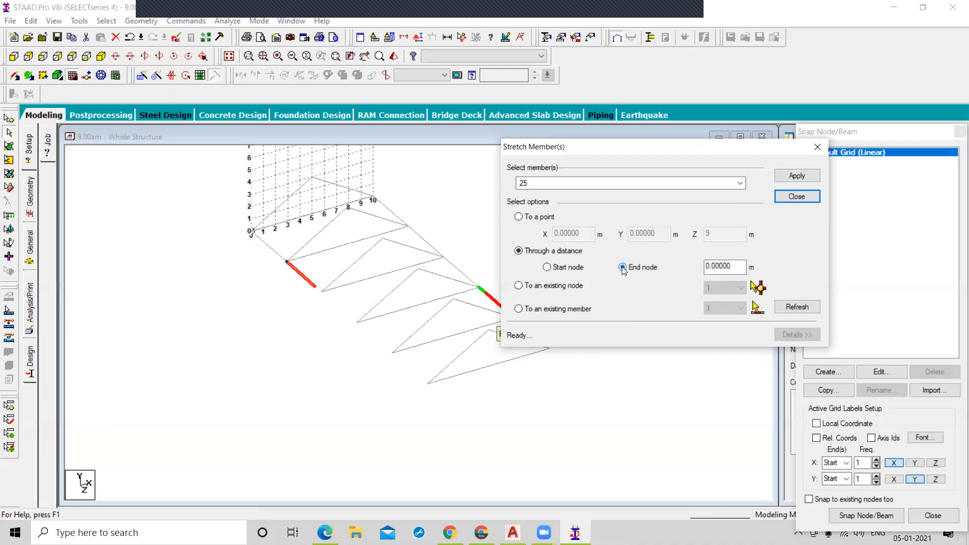
{"action": "left_click", "coordinate": [725, 266]}
{"action": "left_click_drag", "start_coordinate": [739, 268], "coordinate": [631, 245]}
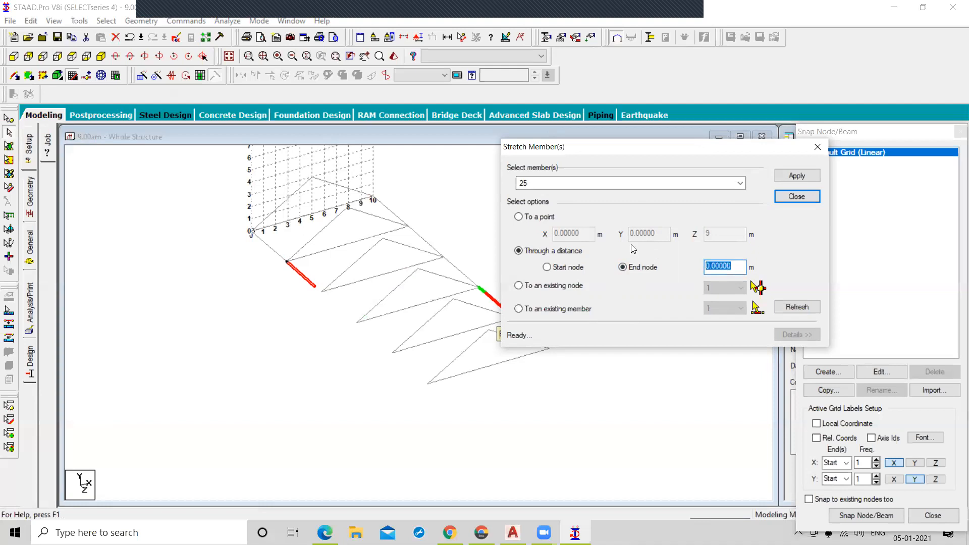
{"action": "type", "text": "6"}
{"action": "left_click", "coordinate": [788, 174]}
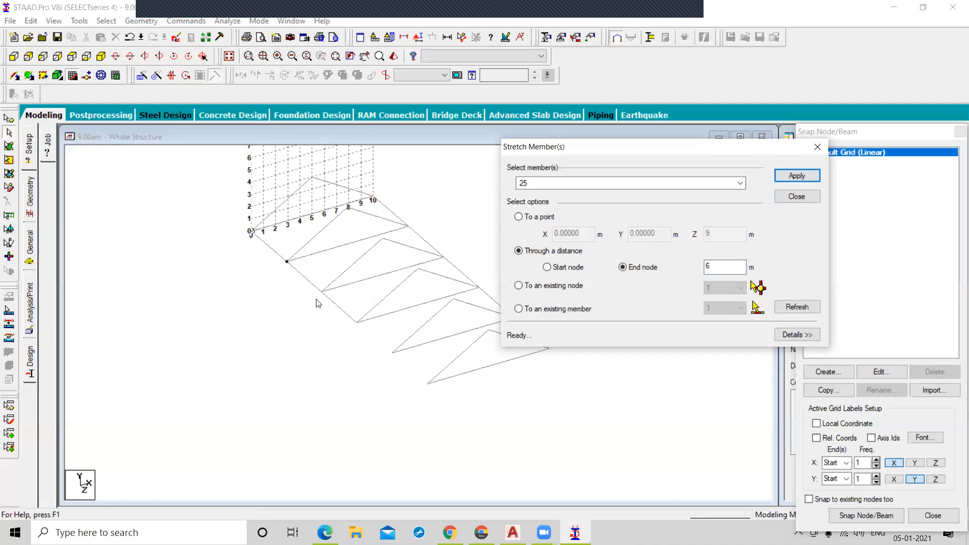
- Set the member stretch to target an existing node, and display the node numbers briefly to identify that target
{"action": "left_click", "coordinate": [301, 276]}
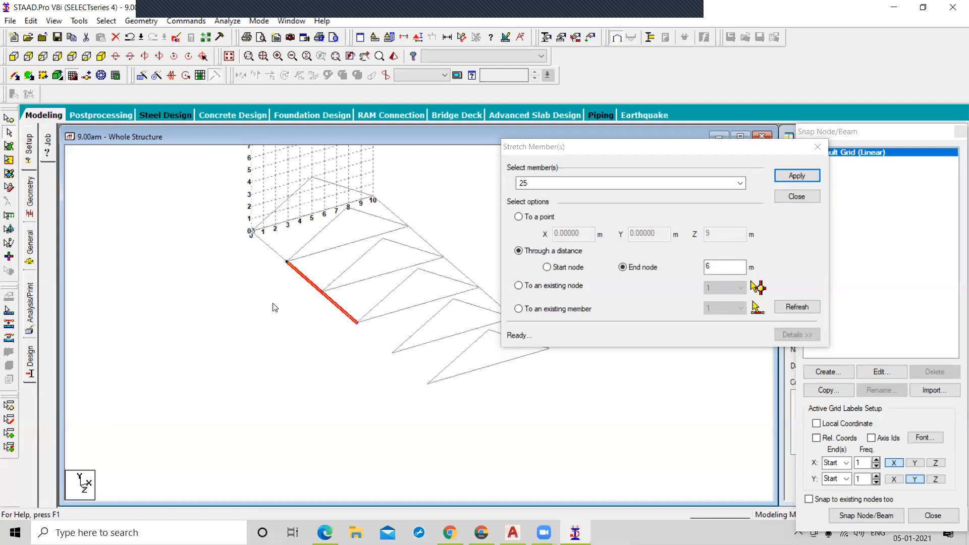
{"action": "left_click", "coordinate": [266, 254]}
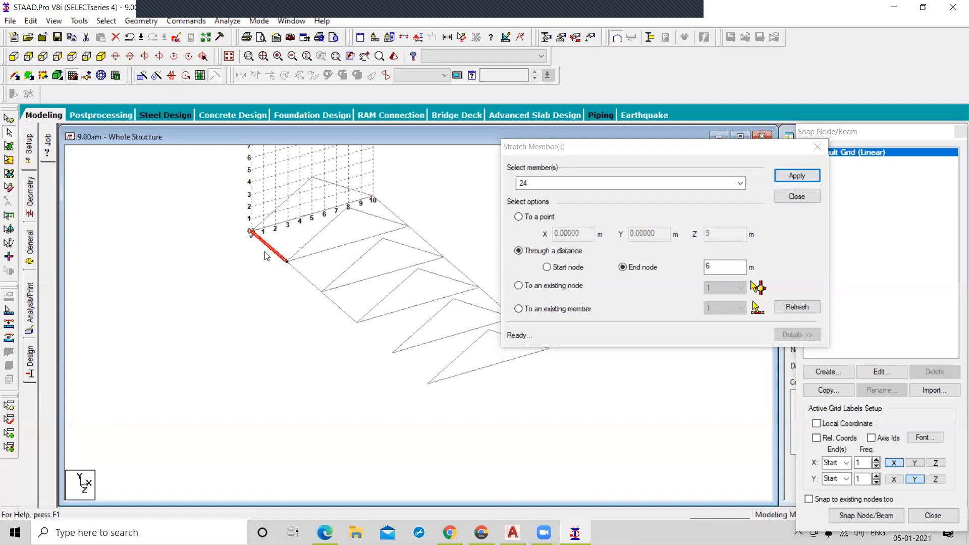
{"action": "left_click", "coordinate": [308, 280]}
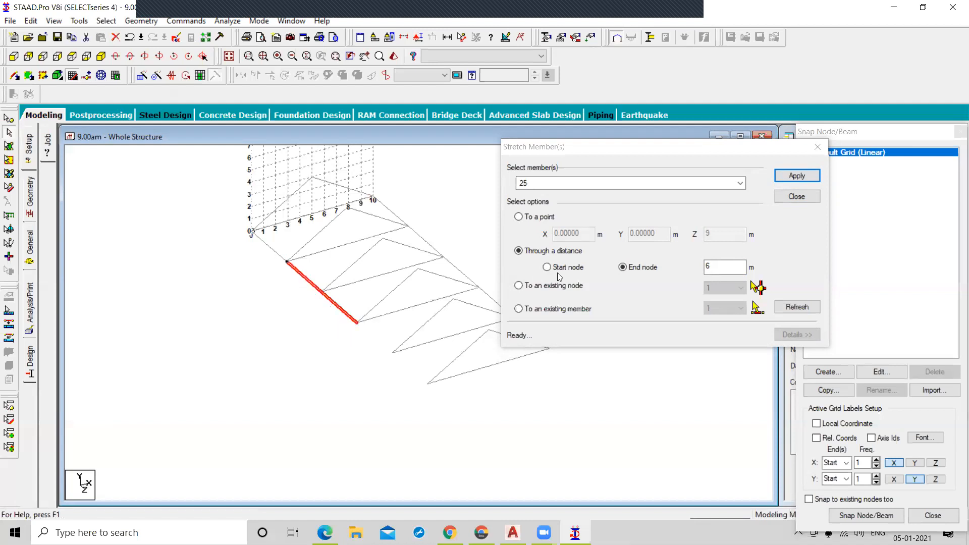
{"action": "left_click", "coordinate": [522, 286]}
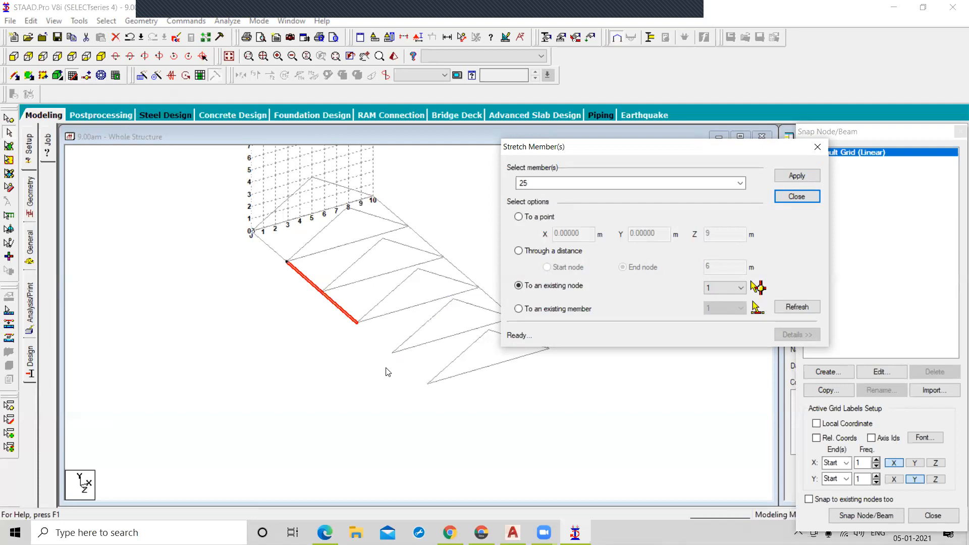
{"action": "left_click", "coordinate": [385, 374]}
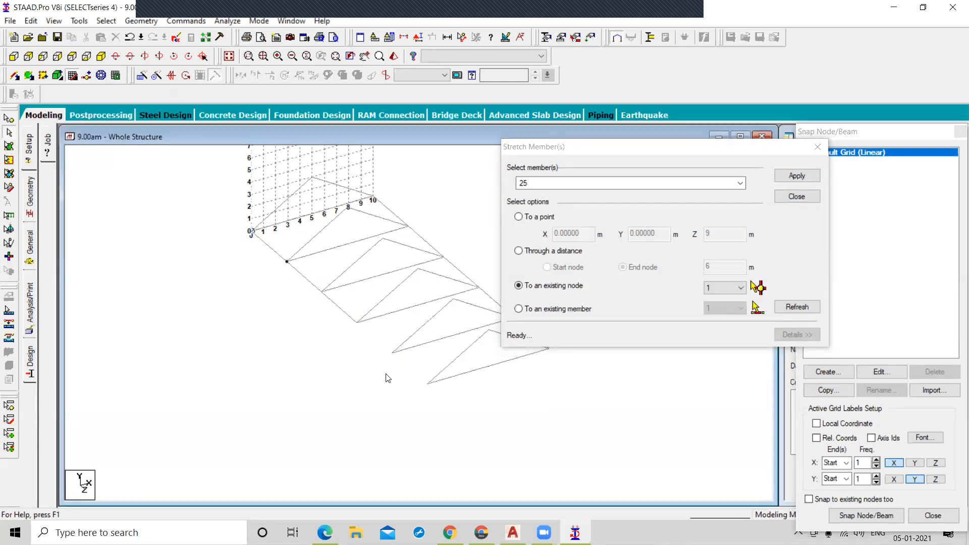
{"action": "key", "text": "shift+n"}
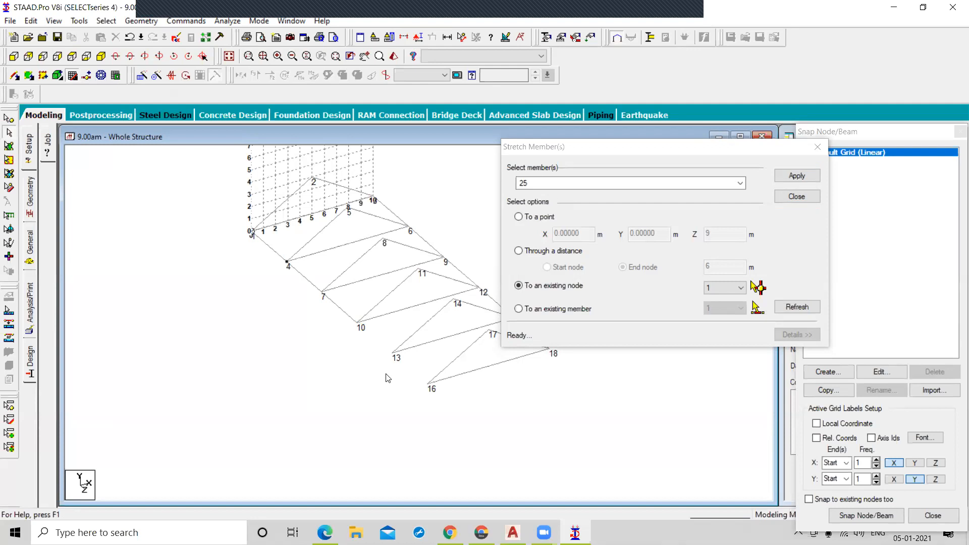
{"action": "key", "text": "shift+n"}
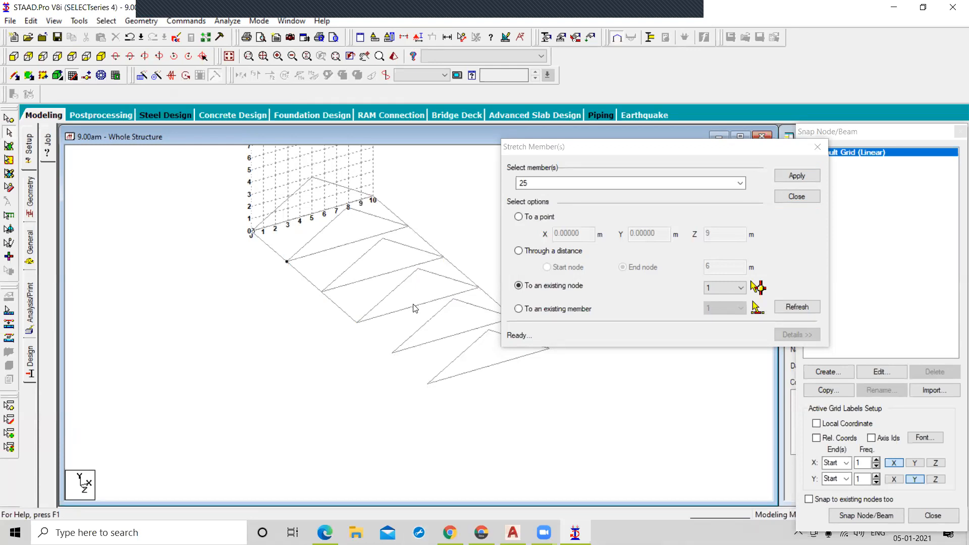
- Stretch member 25 on the X = 0 base edge to existing node 13, picking the node in the model
{"action": "left_click", "coordinate": [342, 312]}
{"action": "left_click", "coordinate": [727, 288]}
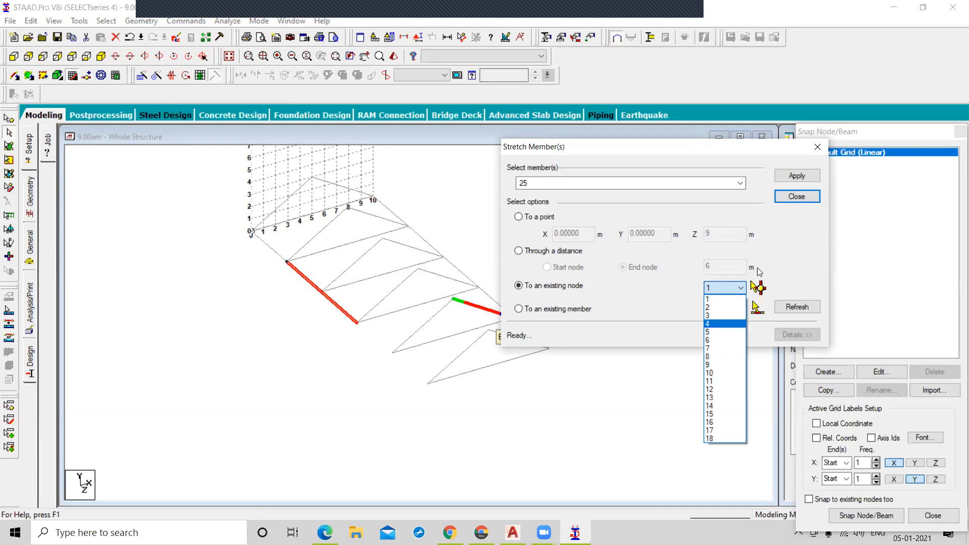
{"action": "left_click", "coordinate": [798, 230]}
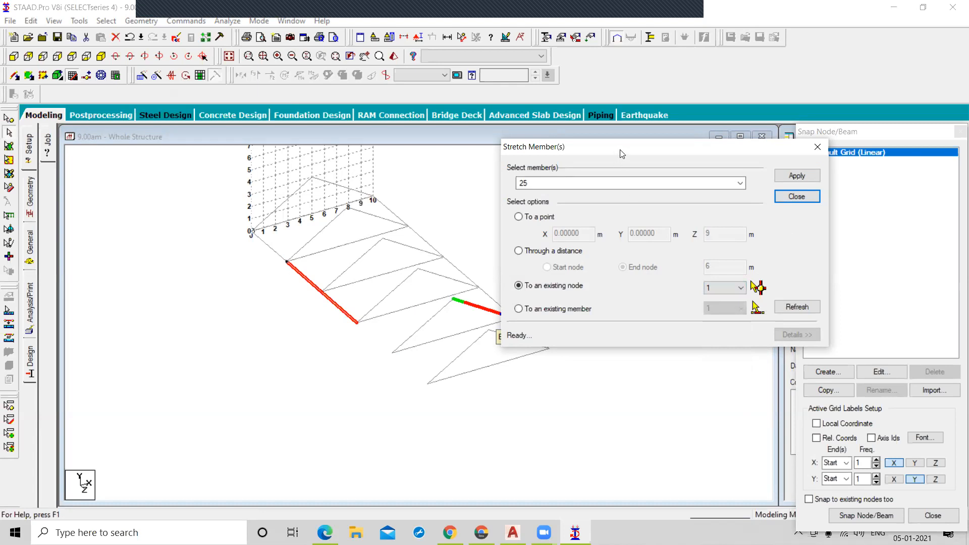
{"action": "left_click_drag", "start_coordinate": [623, 154], "coordinate": [669, 154]}
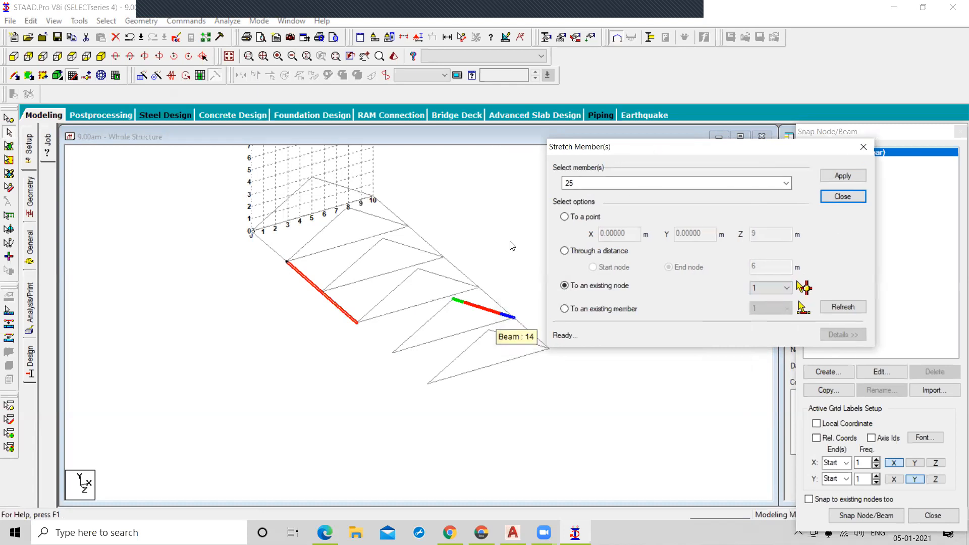
{"action": "left_click", "coordinate": [804, 288]}
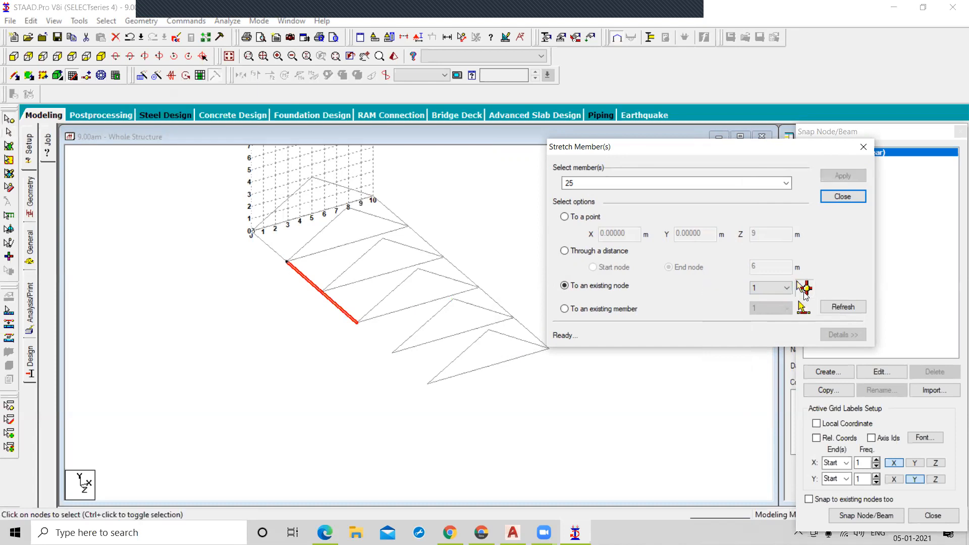
{"action": "left_click", "coordinate": [392, 353]}
{"action": "double_click", "coordinate": [757, 288]}
{"action": "type", "text": "13"}
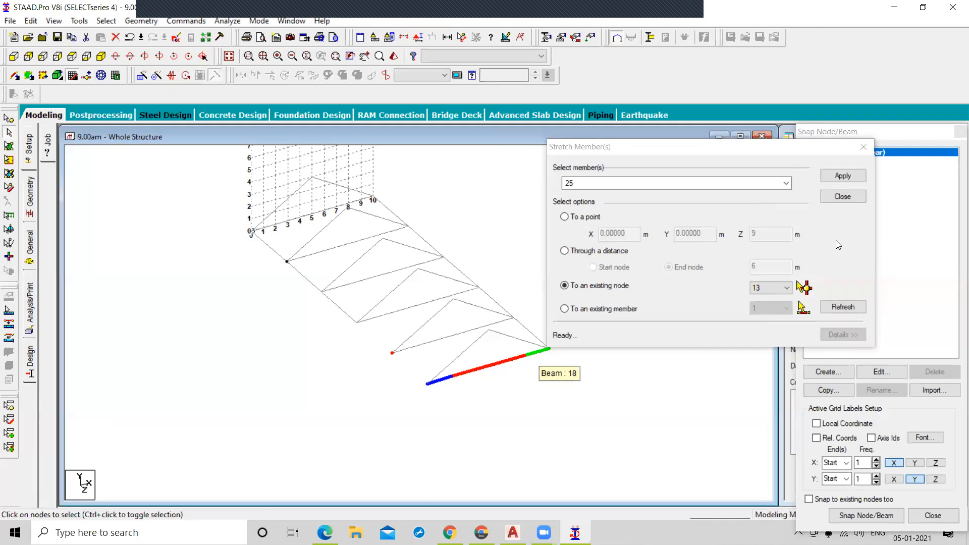
{"action": "left_click", "coordinate": [842, 175]}
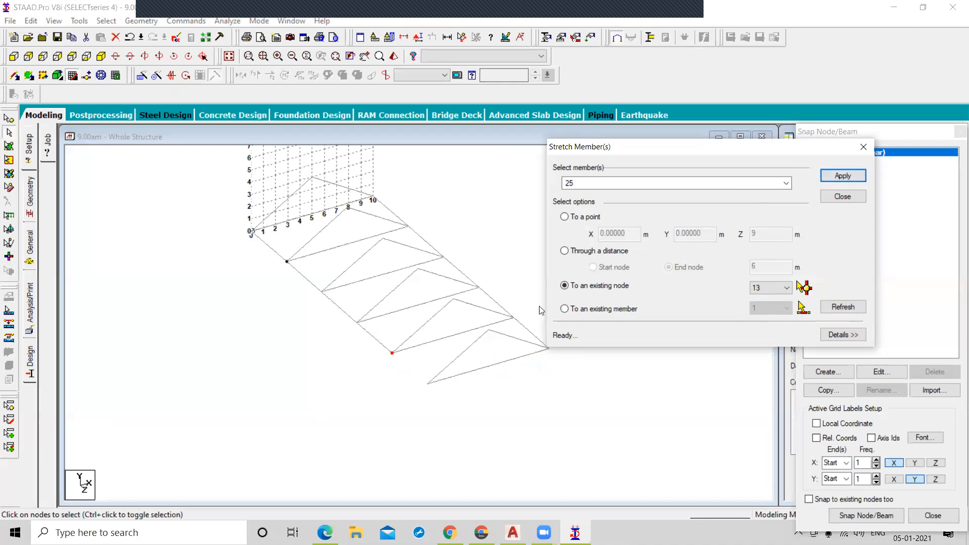
- Stretch member 26 on the X = 0 edge to existing member 18, the last frame's base beam, and decline the auto save
{"action": "left_click", "coordinate": [565, 309]}
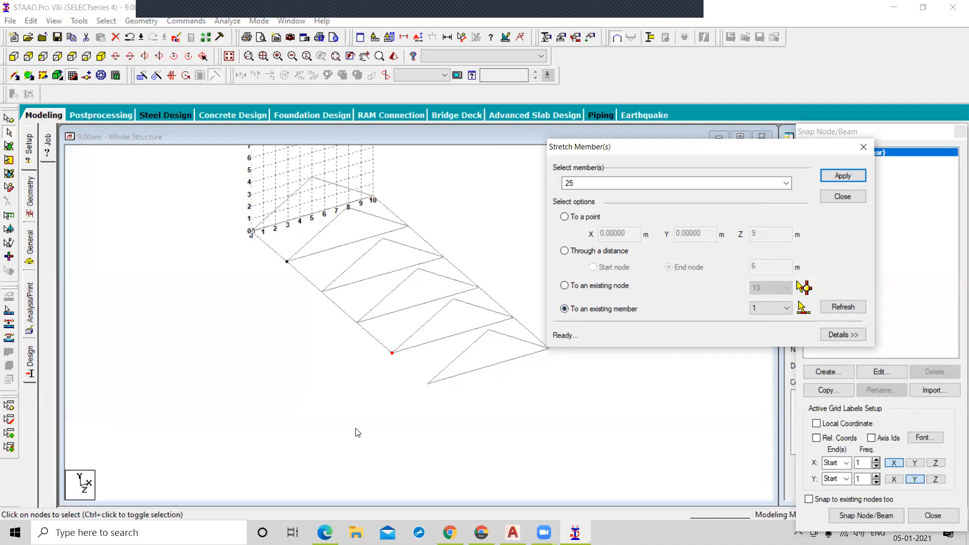
{"action": "left_click", "coordinate": [374, 341]}
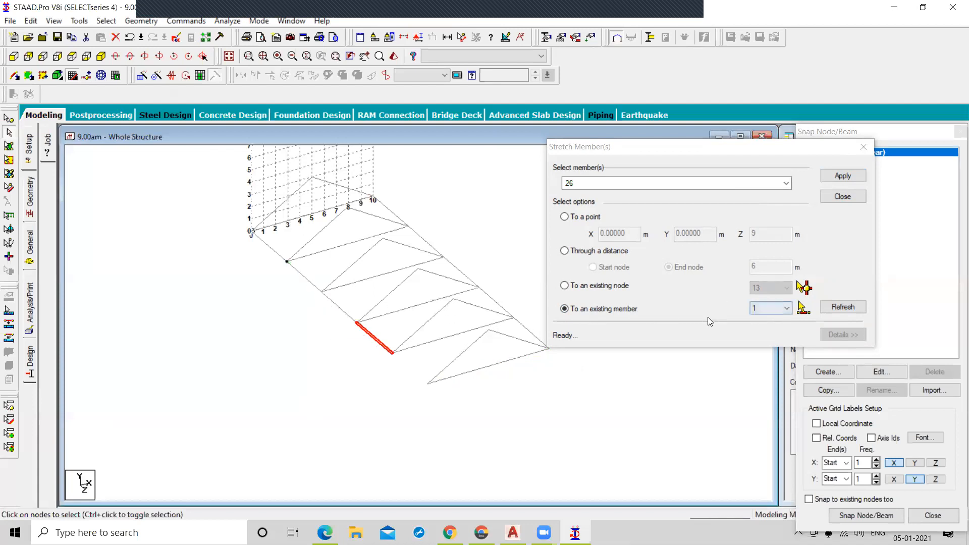
{"action": "left_click", "coordinate": [449, 374]}
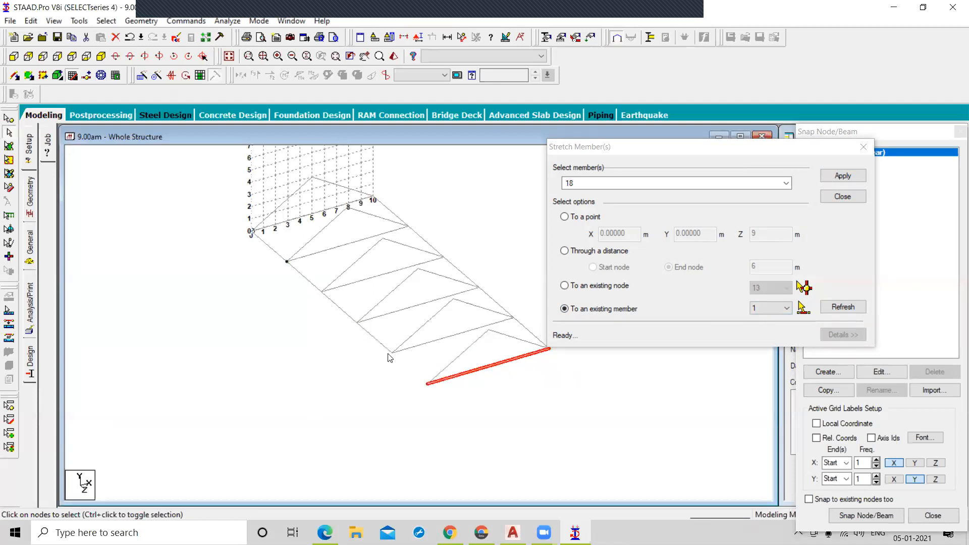
{"action": "left_click", "coordinate": [371, 341]}
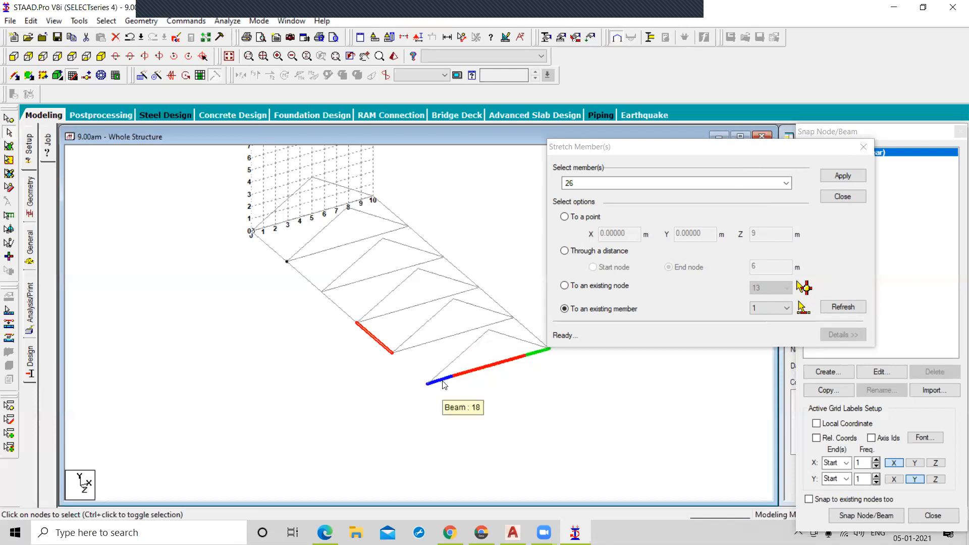
{"action": "left_click", "coordinate": [802, 309]}
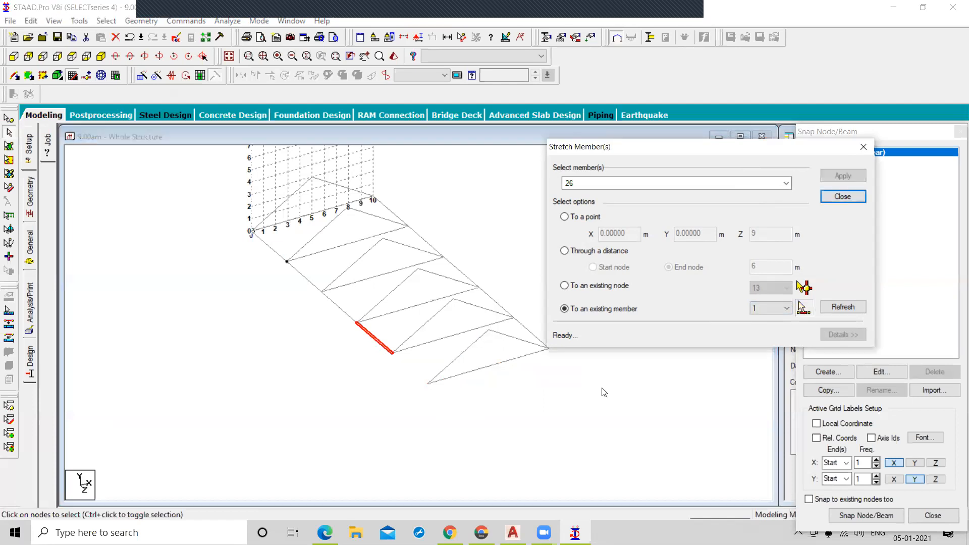
{"action": "left_click", "coordinate": [444, 380]}
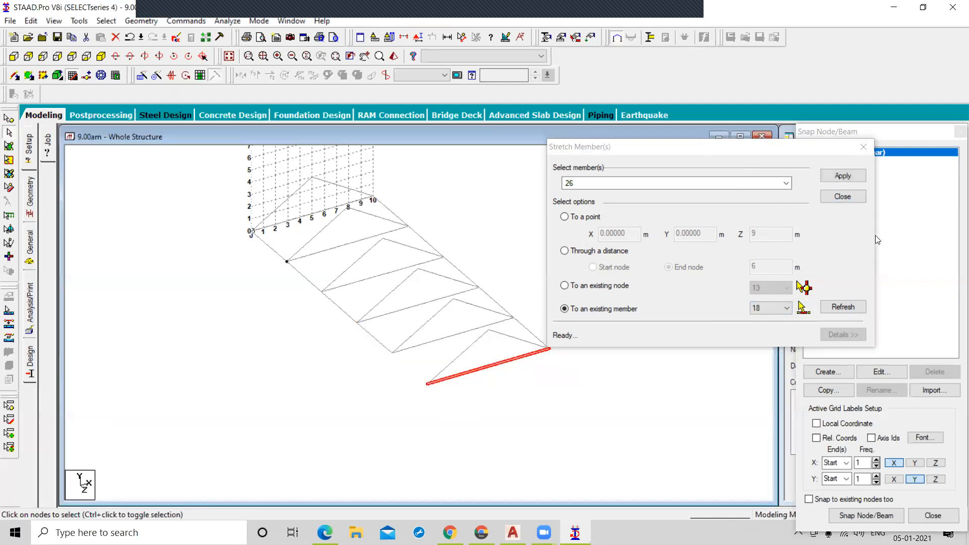
{"action": "left_click", "coordinate": [843, 178]}
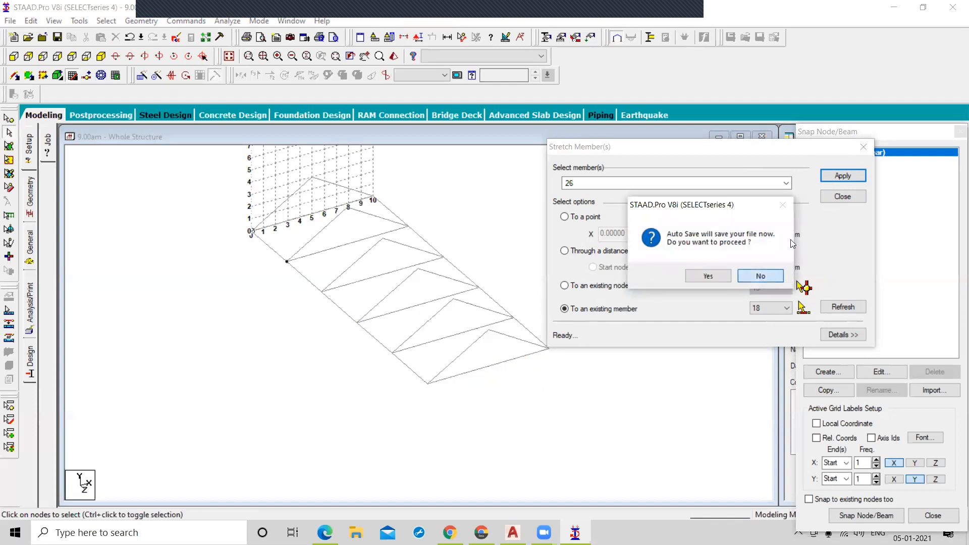
{"action": "key", "text": "Return"}
{"action": "left_click", "coordinate": [842, 196]}
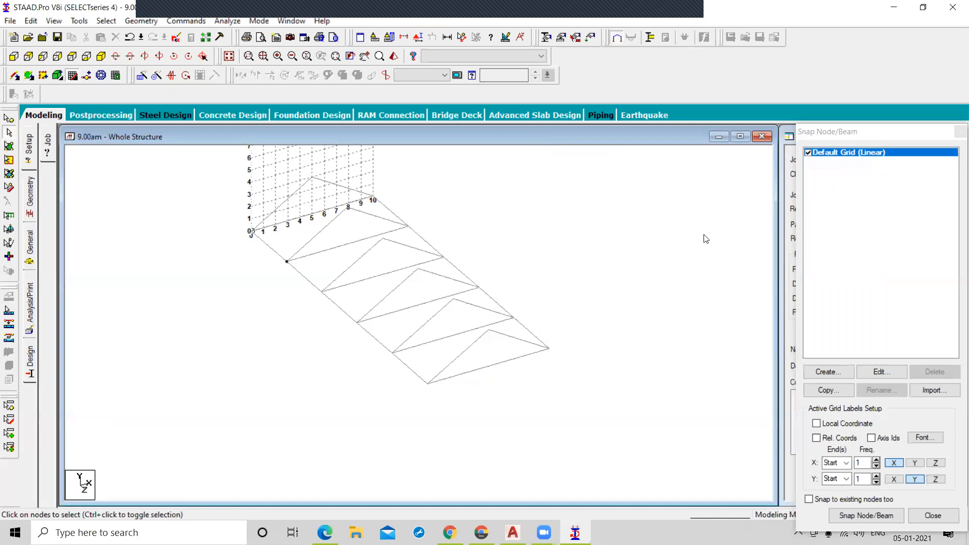
{"action": "left_click", "coordinate": [147, 23]}
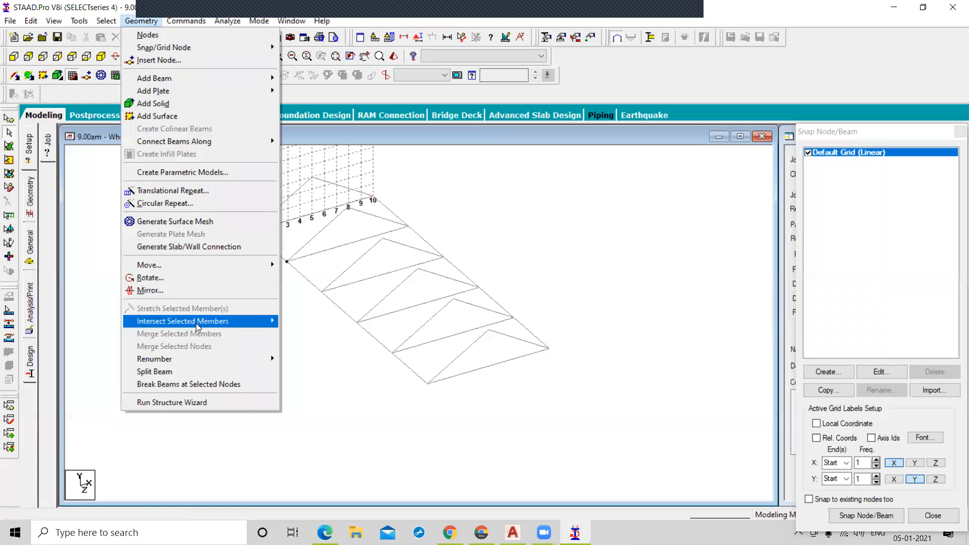
{"action": "mouse_move", "coordinate": [196, 325]}
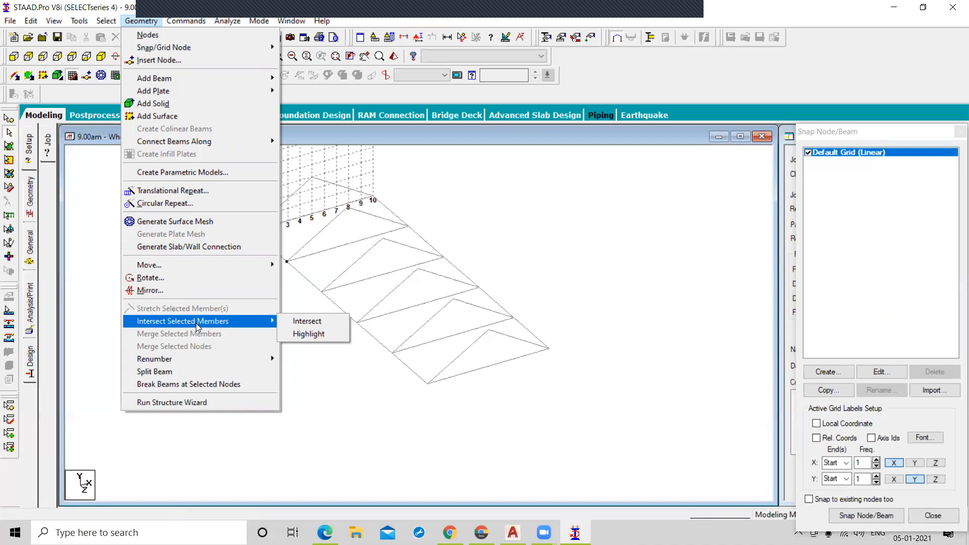
{"action": "left_click", "coordinate": [575, 212]}
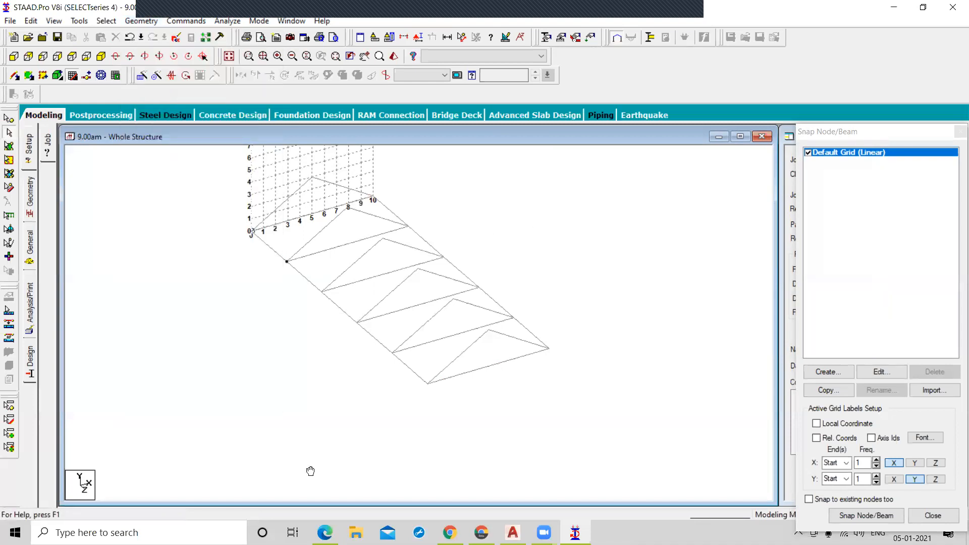
- Draw a vertical beam on the snap grid at X = 4, from Y = 10 down to Y = 5
{"action": "left_click_drag", "start_coordinate": [303, 109], "coordinate": [303, 185]}
{"action": "scroll", "coordinate": [285, 187], "scroll_direction": "up", "scroll_amount": 1}
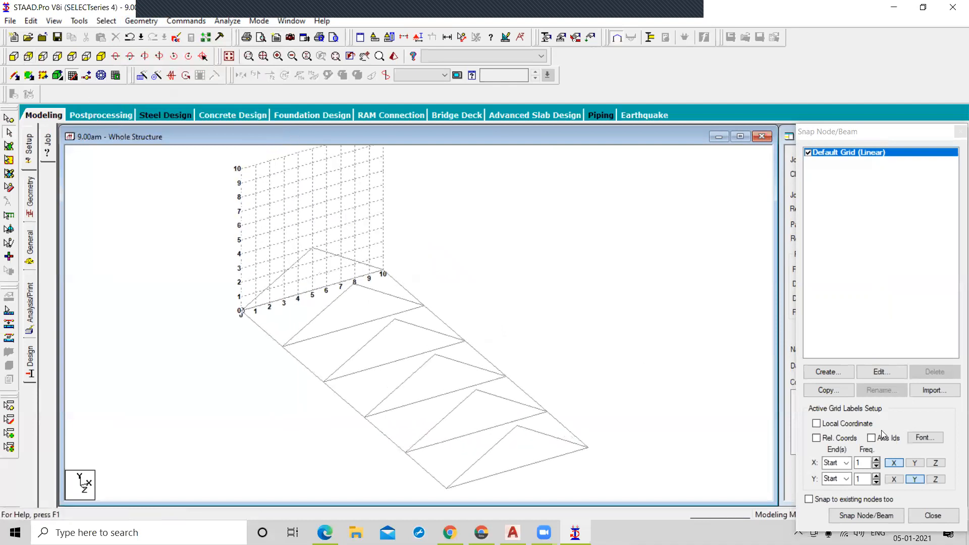
{"action": "left_click", "coordinate": [852, 516]}
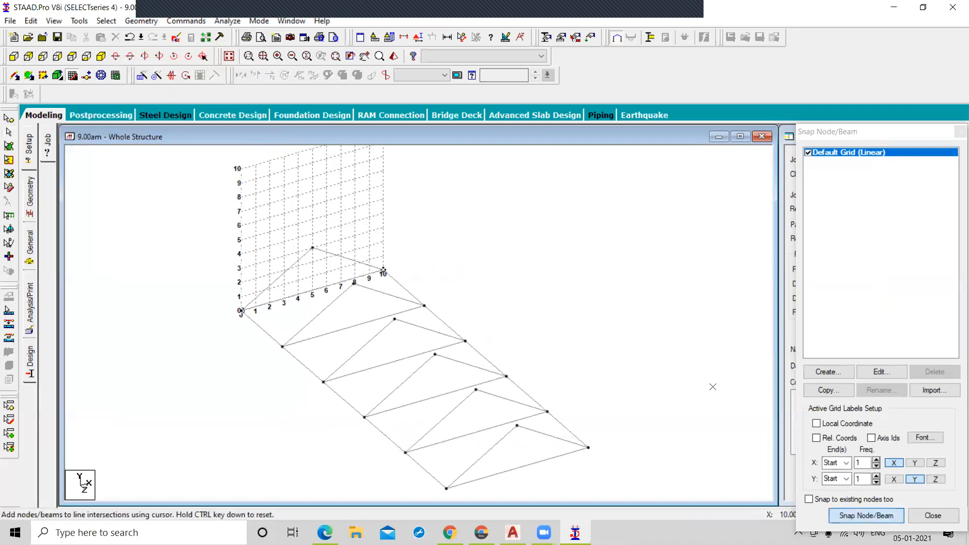
{"action": "left_click", "coordinate": [298, 153]}
{"action": "left_click", "coordinate": [298, 223]}
{"action": "left_click", "coordinate": [383, 274]}
{"action": "left_click", "coordinate": [891, 519]}
{"action": "left_click", "coordinate": [892, 520]}
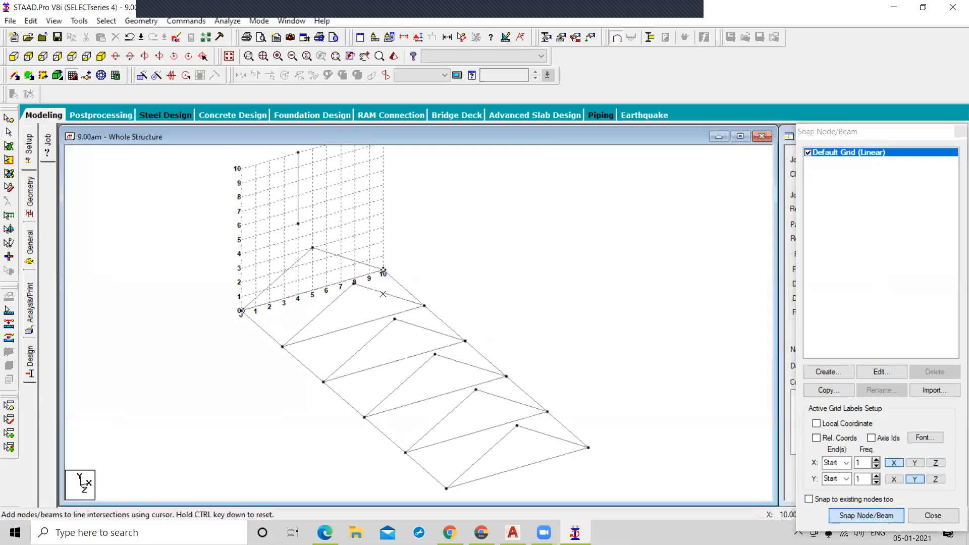
- Draw a horizontal beam at Y = 7 from X = 2 to X = 6, crossing the vertical beam, and end beam snapping
{"action": "left_click", "coordinate": [269, 203]}
{"action": "left_click", "coordinate": [327, 187]}
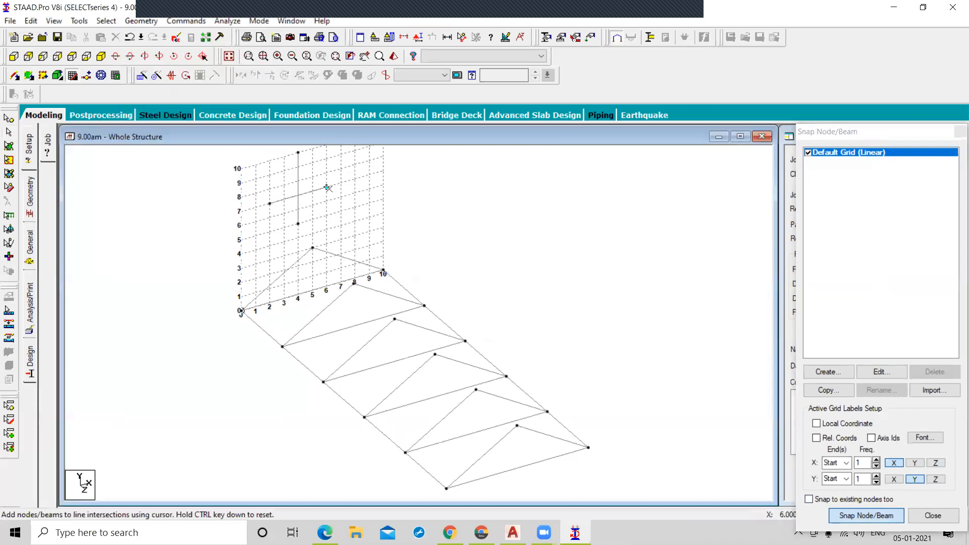
{"action": "right_click", "coordinate": [393, 206]}
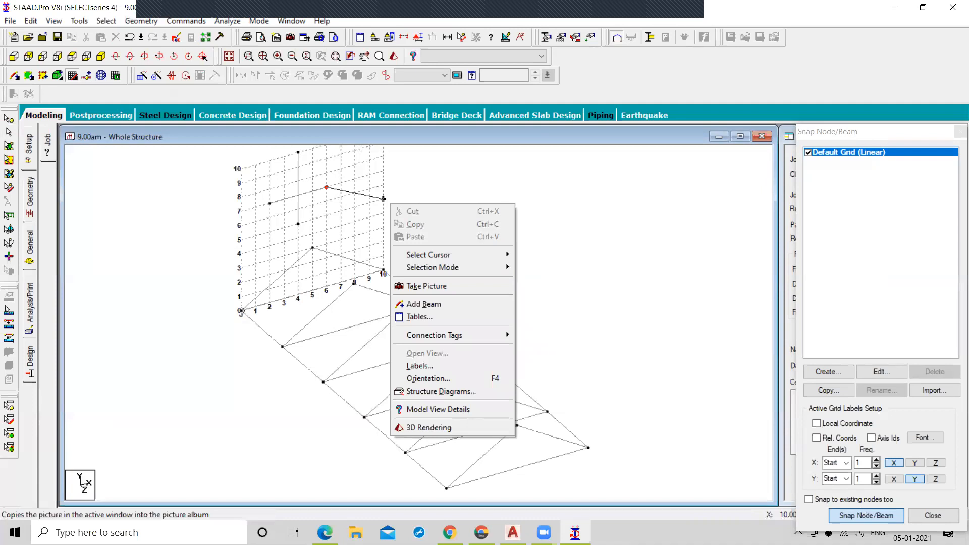
{"action": "left_click", "coordinate": [880, 514]}
{"action": "left_click", "coordinate": [879, 514]}
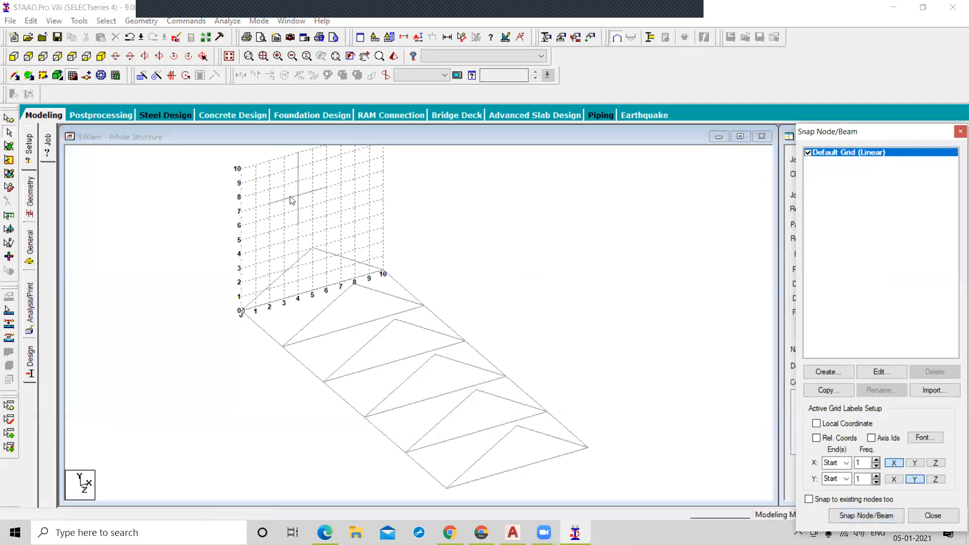
- Check the extent of the vertical and horizontal crossing beams on the snap grid by selecting each one in turn
{"action": "scroll", "coordinate": [293, 194], "scroll_direction": "up", "scroll_amount": 1}
{"action": "scroll", "coordinate": [303, 192], "scroll_direction": "up", "scroll_amount": 1}
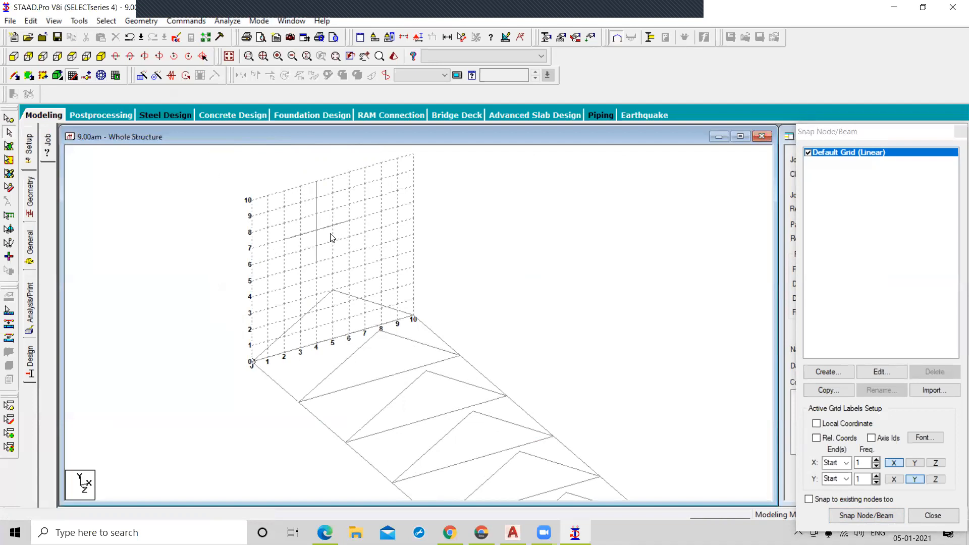
{"action": "left_click", "coordinate": [320, 228]}
{"action": "left_click", "coordinate": [317, 200]}
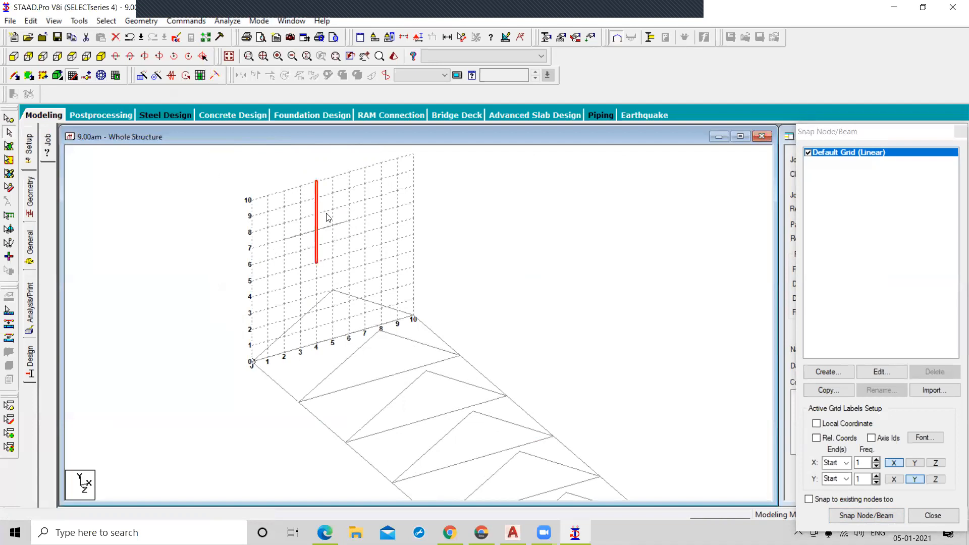
{"action": "left_click", "coordinate": [297, 239]}
{"action": "left_click", "coordinate": [370, 216]}
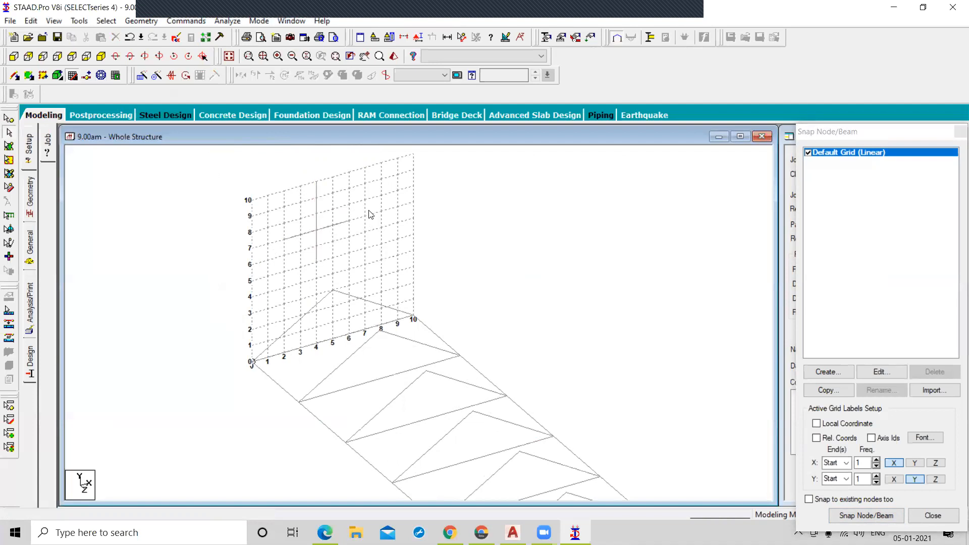
- Highlight all intersecting members in the whole structure using a tolerance of 0 m
{"action": "scroll", "coordinate": [370, 216], "scroll_direction": "down", "scroll_amount": 3}
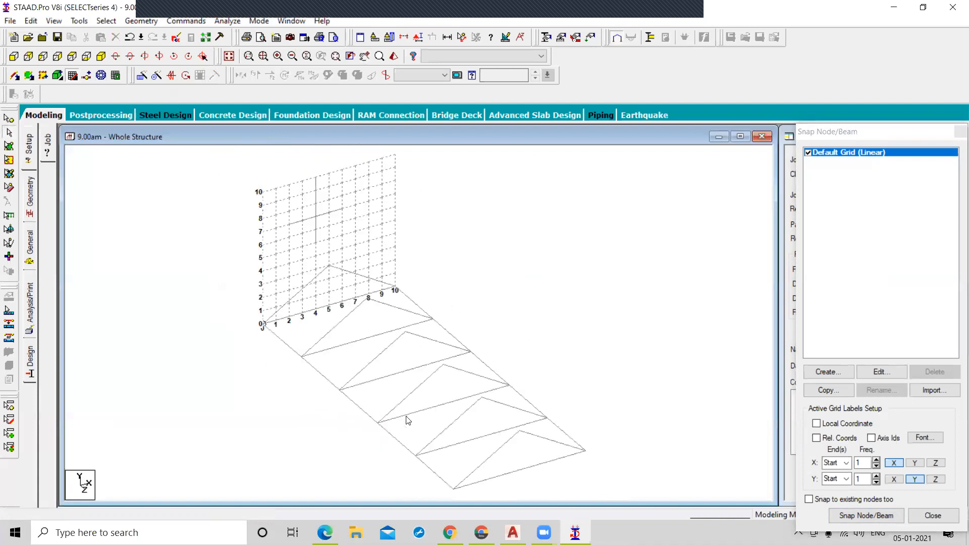
{"action": "scroll", "coordinate": [343, 226], "scroll_direction": "down", "scroll_amount": 1}
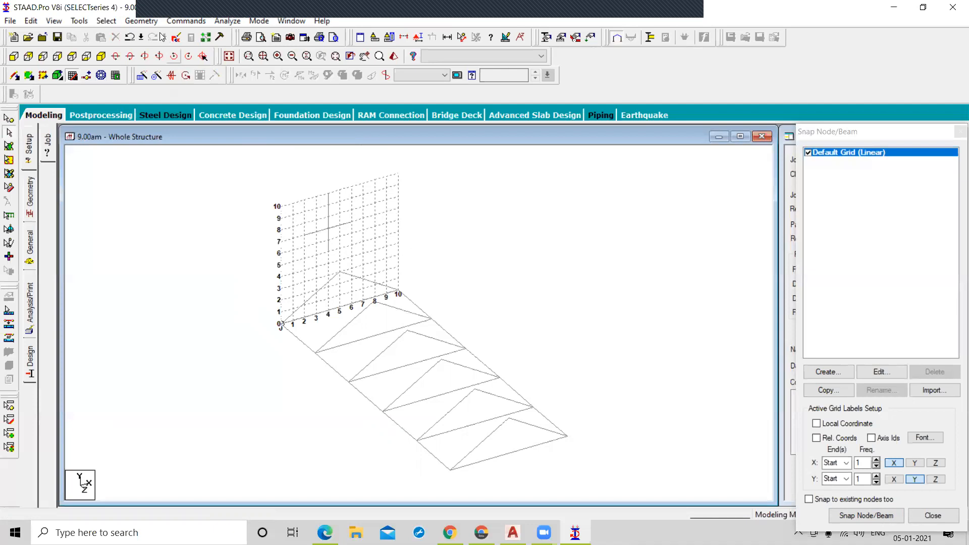
{"action": "left_click", "coordinate": [142, 20]}
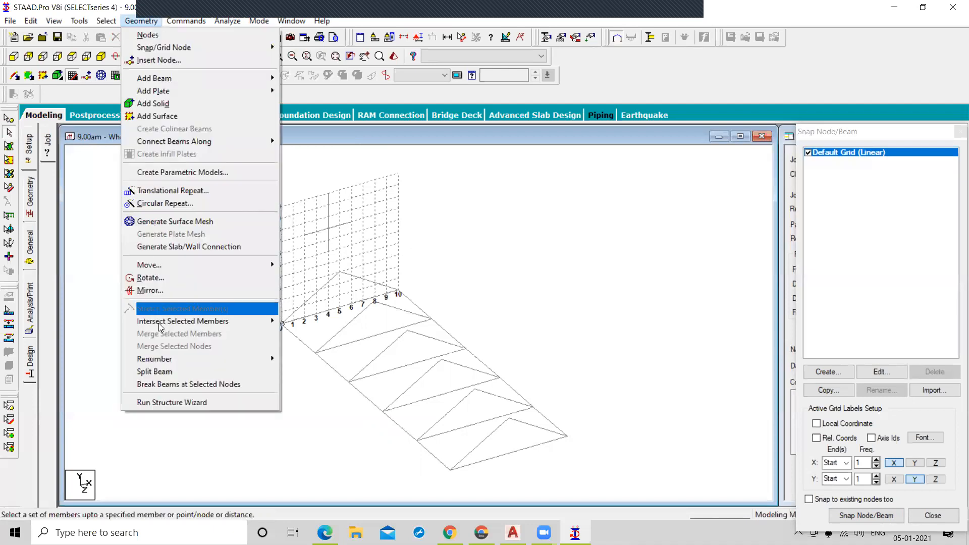
{"action": "mouse_move", "coordinate": [163, 326]}
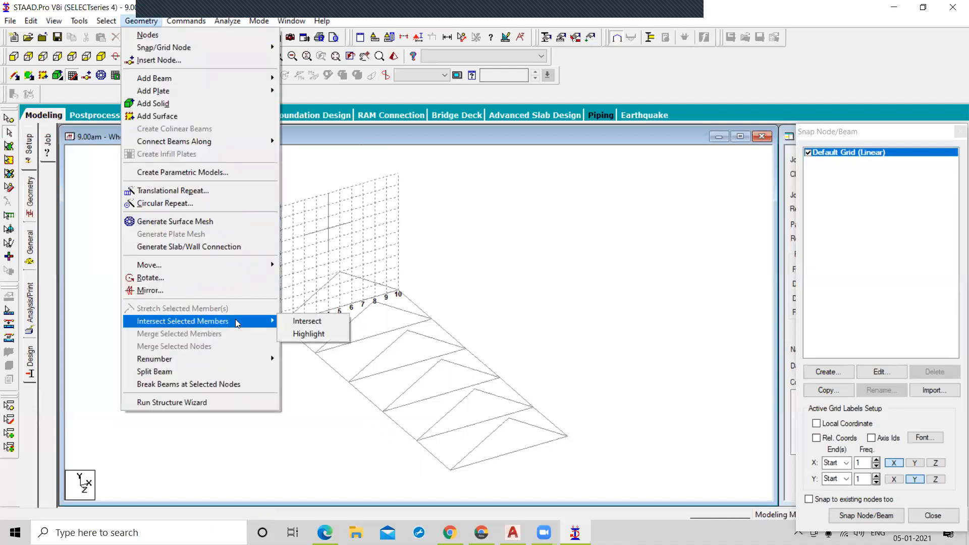
{"action": "left_click", "coordinate": [292, 334]}
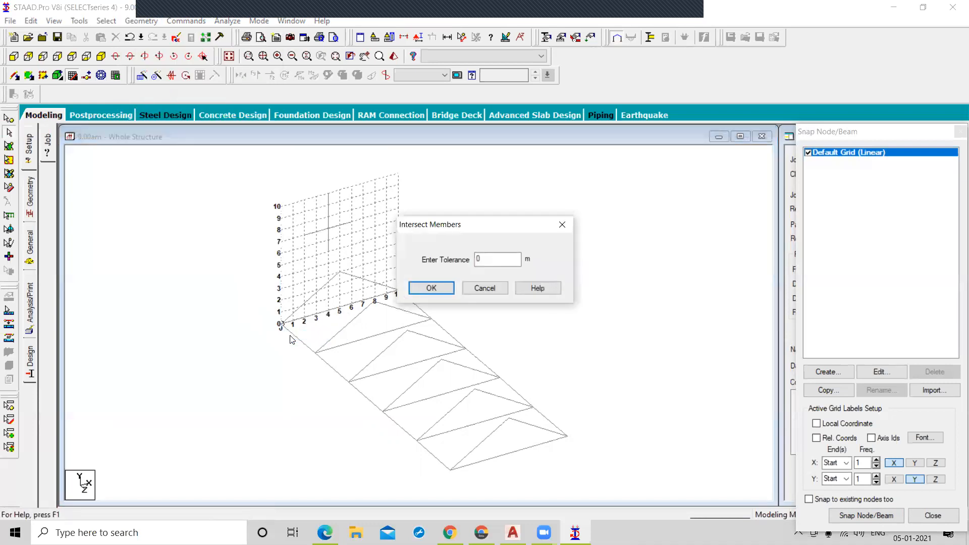
{"action": "left_click", "coordinate": [448, 289]}
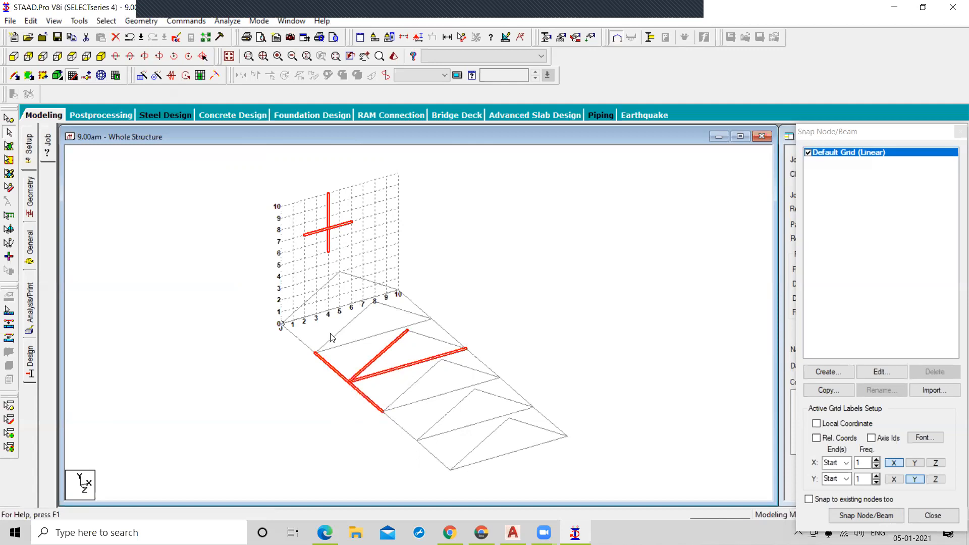
- Intersect the highlighted members with a tolerance of 0 m and acknowledge the result
{"action": "left_click", "coordinate": [142, 23]}
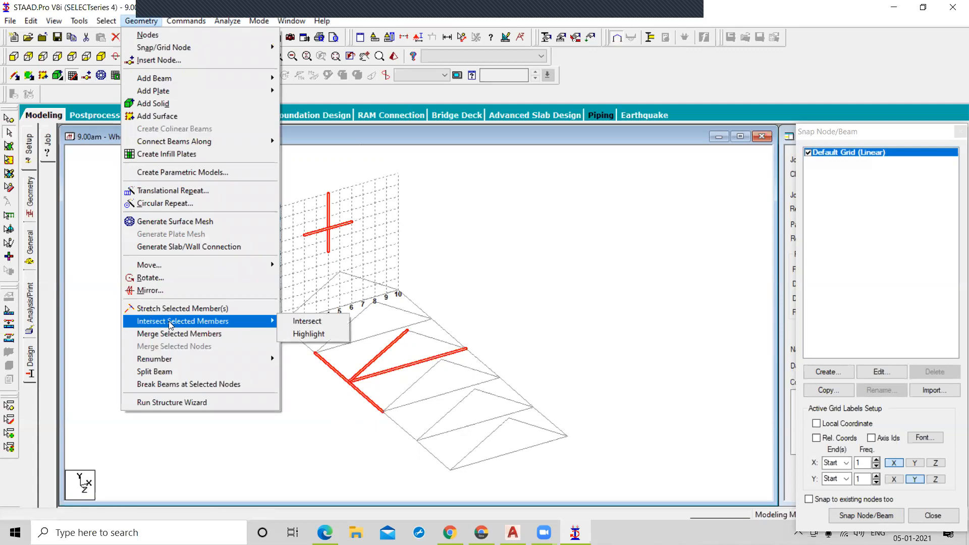
{"action": "left_click", "coordinate": [306, 322]}
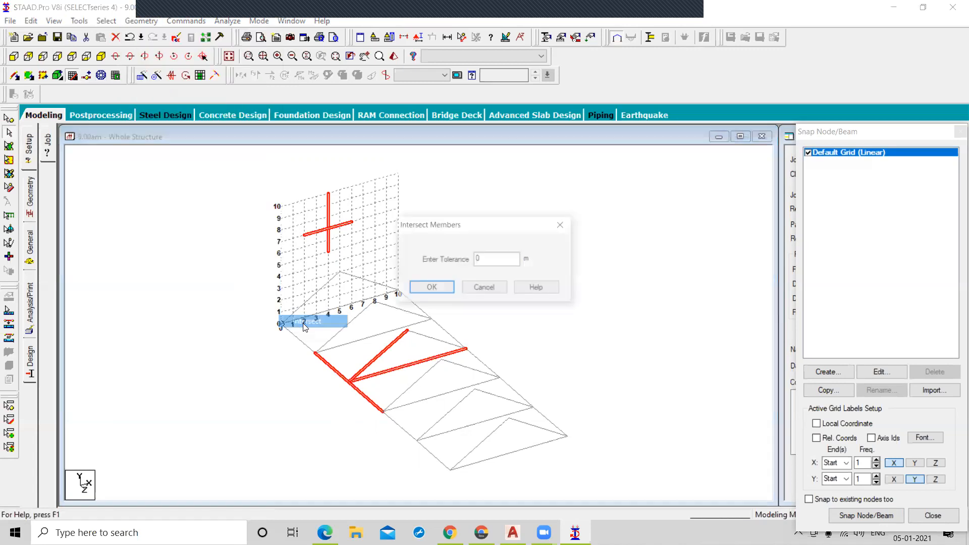
{"action": "left_click", "coordinate": [432, 288]}
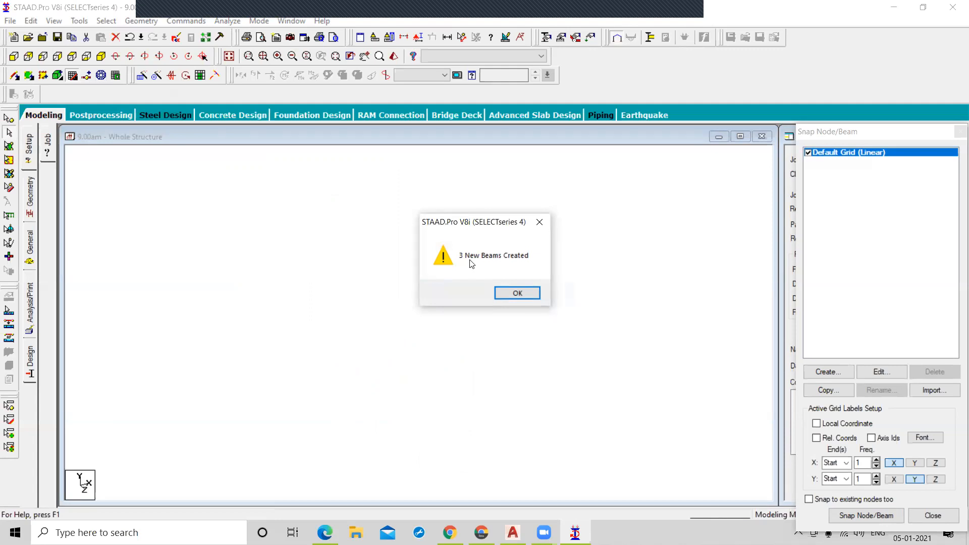
{"action": "left_click", "coordinate": [517, 292]}
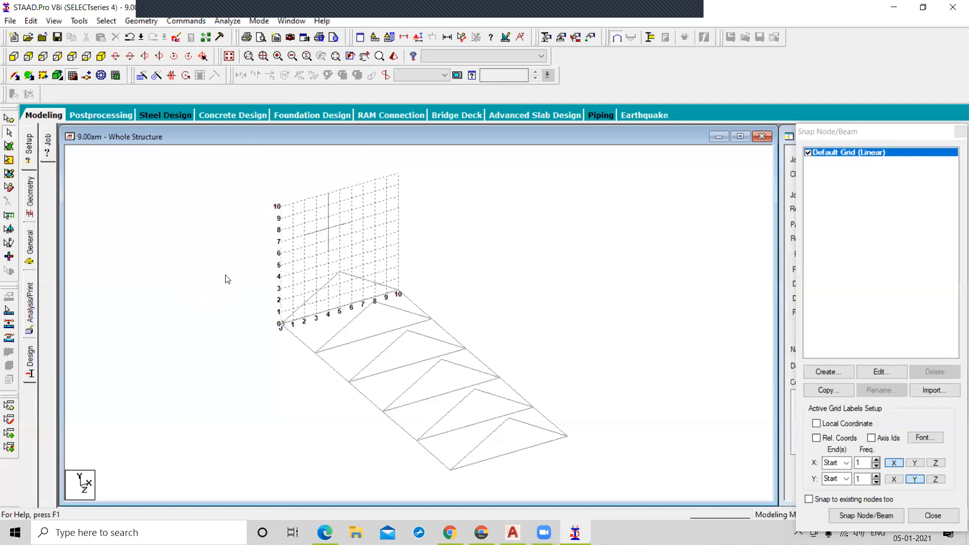
- Merge the five members along the X = 0 base edge into a single beam, keeping beam number 24
{"action": "left_click", "coordinate": [145, 22]}
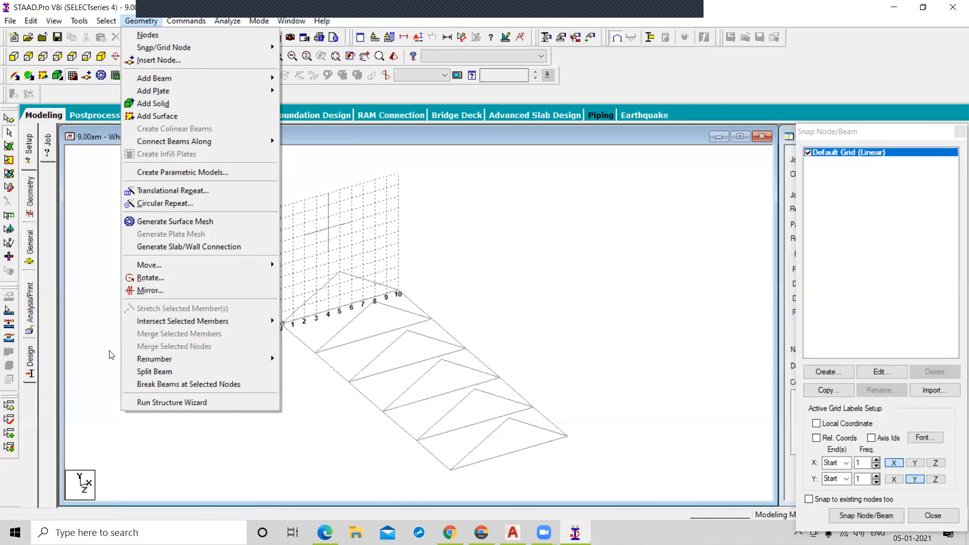
{"action": "left_click", "coordinate": [308, 384]}
{"action": "left_click", "coordinate": [301, 349]}
{"action": "left_click", "coordinate": [332, 367], "text": "ctrl"}
{"action": "left_click", "coordinate": [368, 399], "text": "ctrl"}
{"action": "left_click", "coordinate": [397, 422], "text": "ctrl"}
{"action": "left_click", "coordinate": [433, 454], "text": "ctrl"}
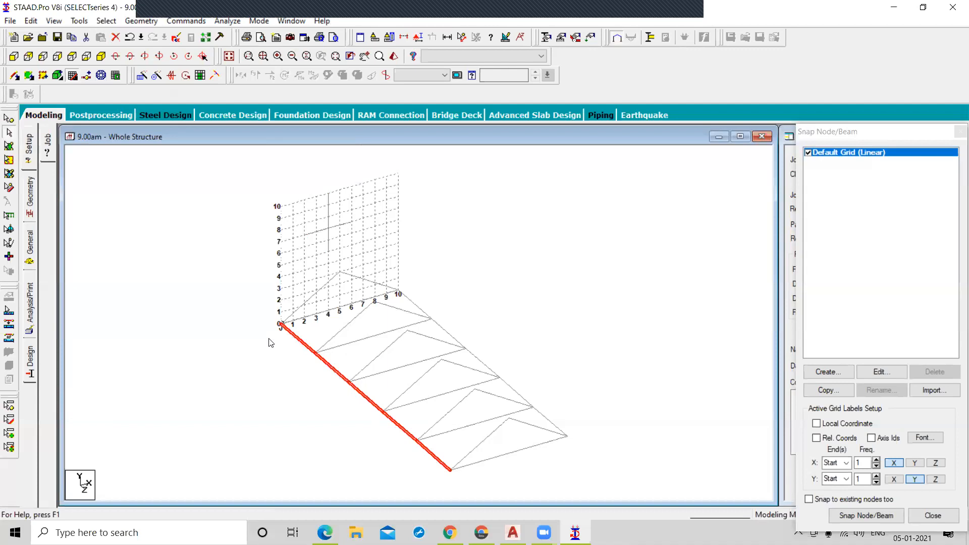
{"action": "left_click", "coordinate": [140, 21]}
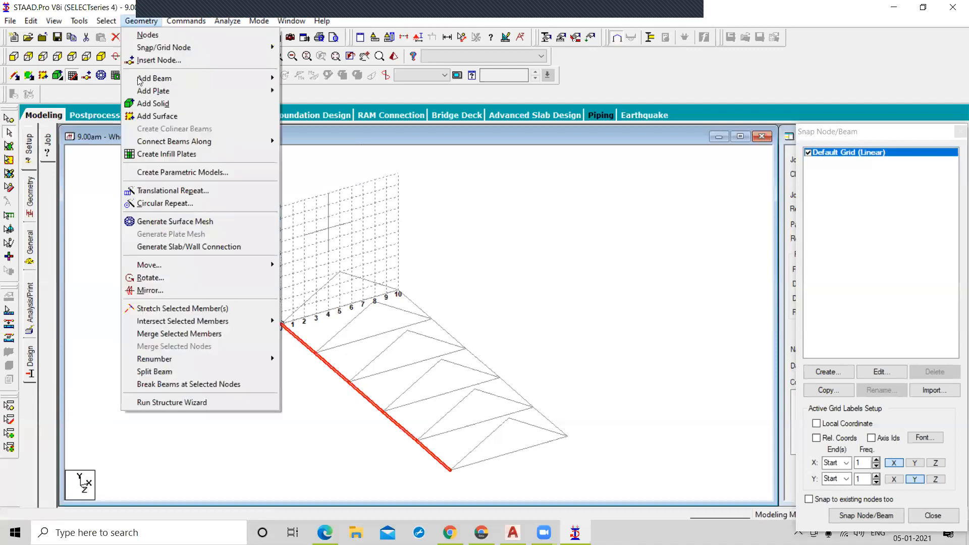
{"action": "left_click", "coordinate": [182, 334]}
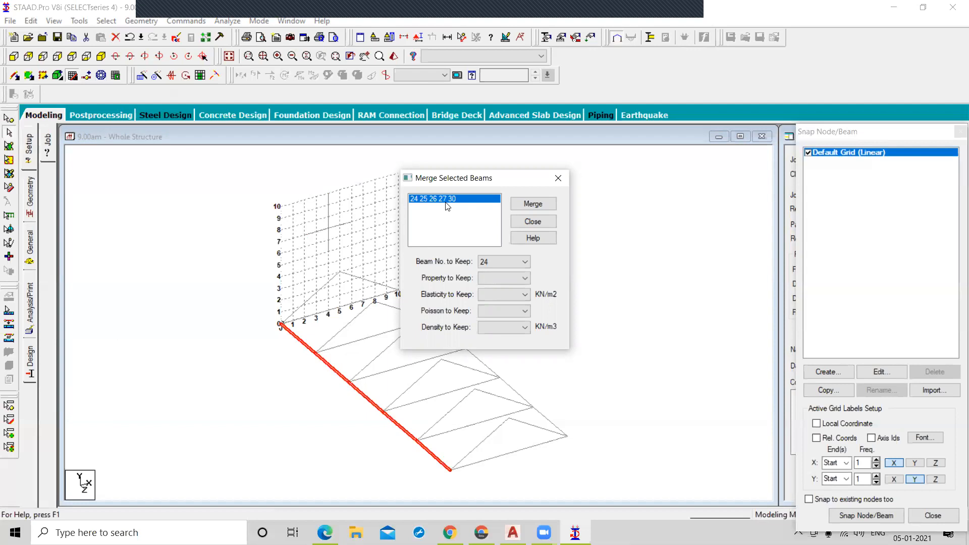
{"action": "left_click", "coordinate": [512, 261]}
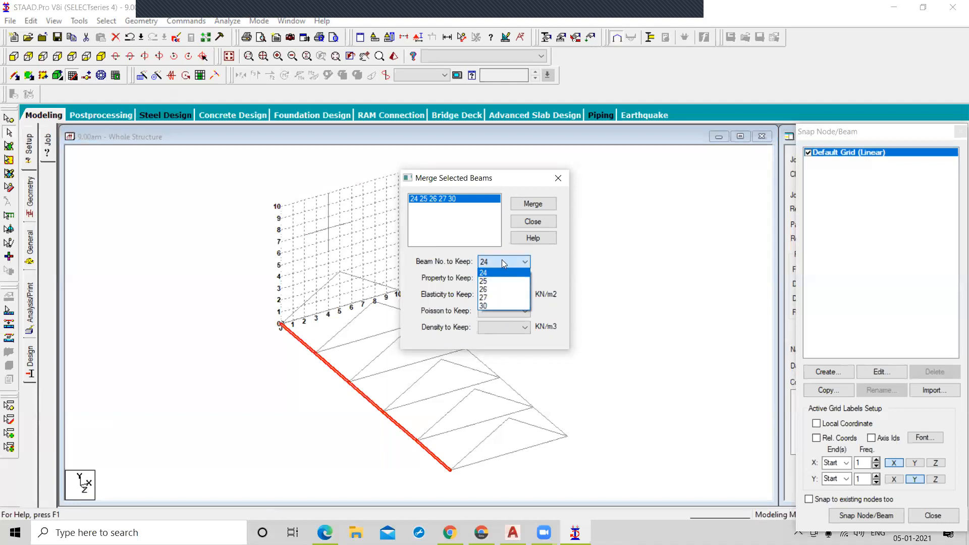
{"action": "left_click", "coordinate": [504, 260]}
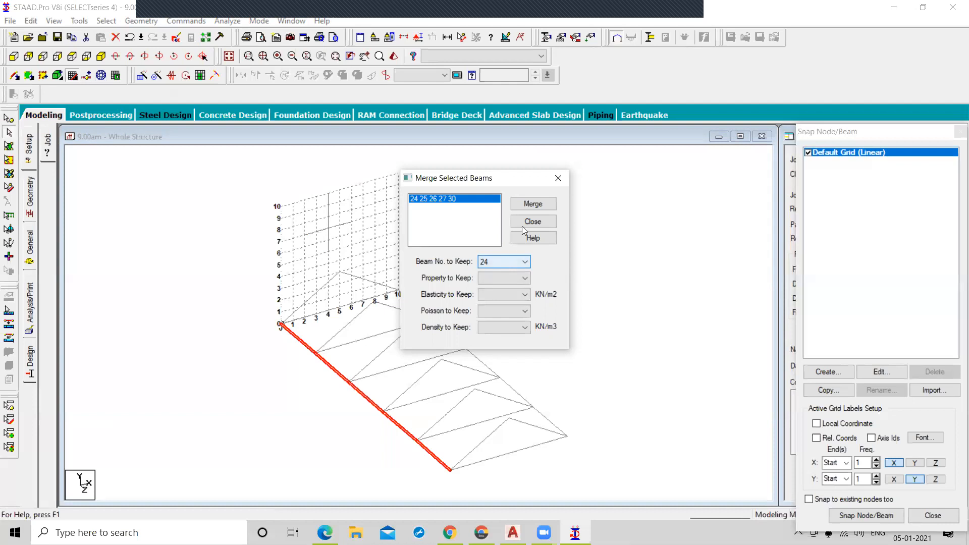
{"action": "left_click", "coordinate": [533, 204]}
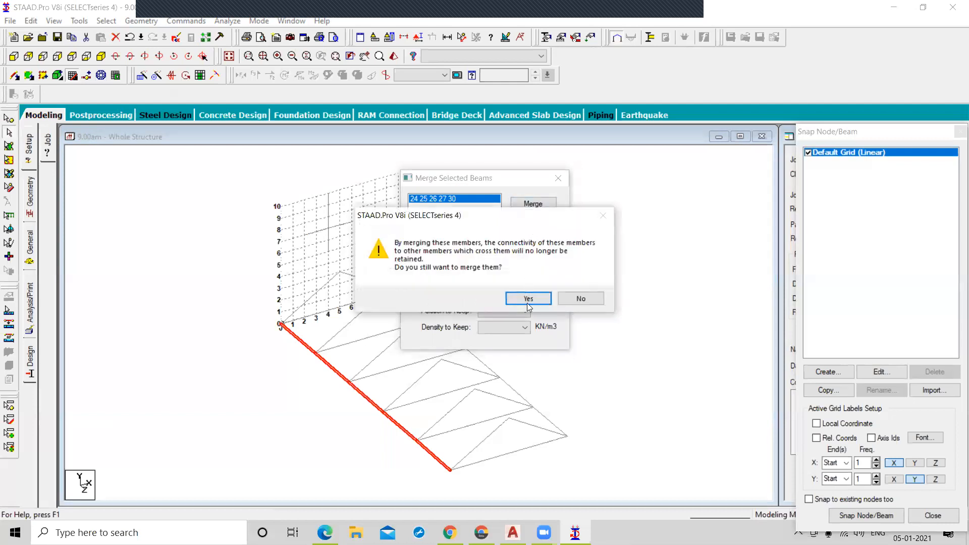
{"action": "left_click", "coordinate": [528, 299]}
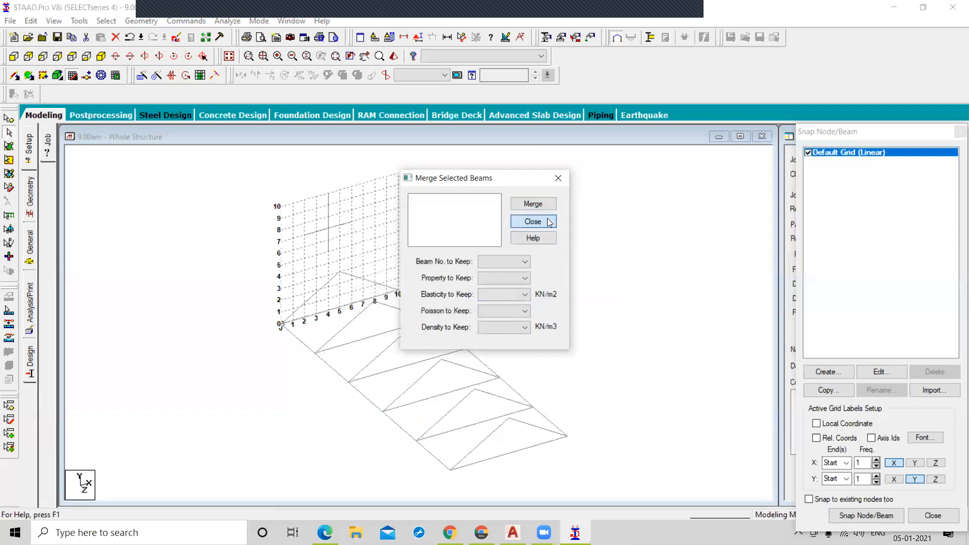
{"action": "left_click", "coordinate": [549, 221]}
{"action": "left_click", "coordinate": [305, 344]}
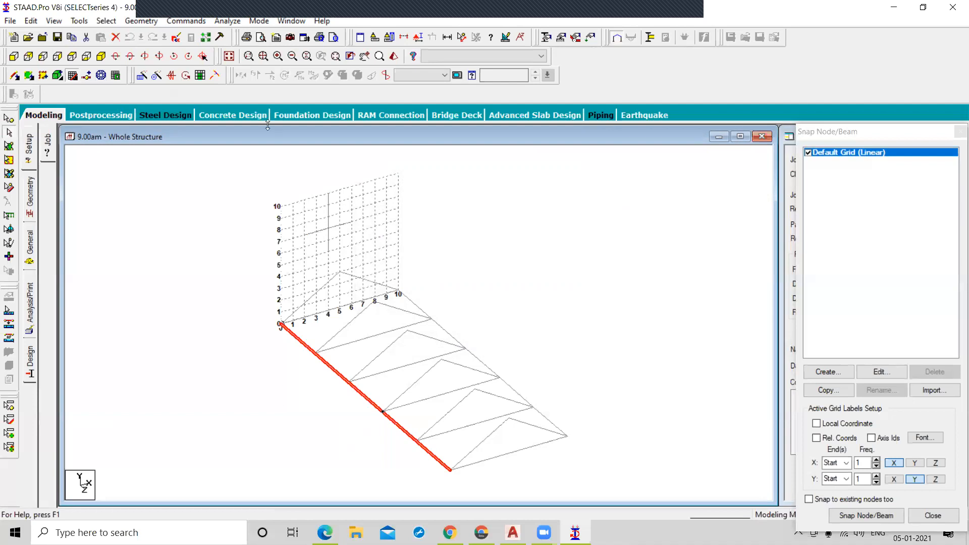
- Delete all five members along the X = 10 base edge that link the triangular frames
{"action": "left_click", "coordinate": [130, 24]}
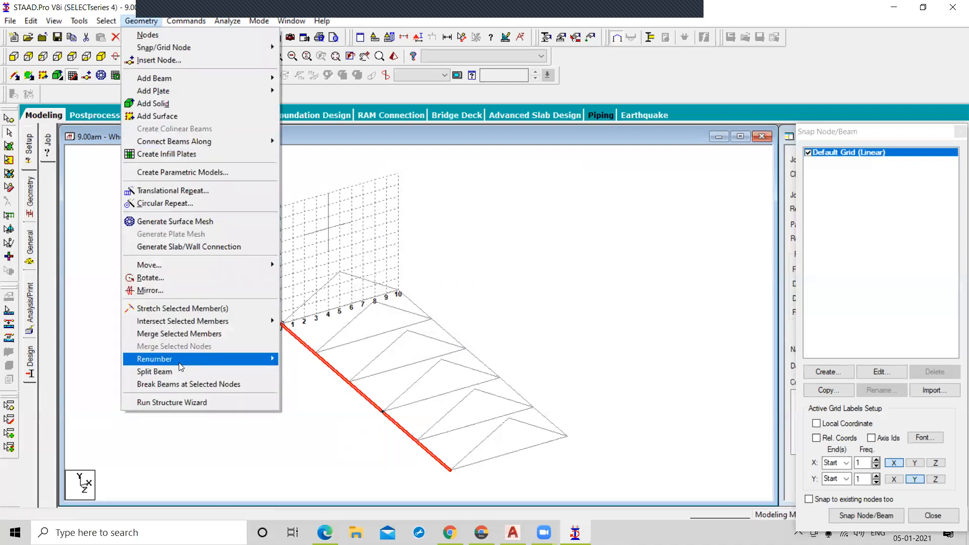
{"action": "mouse_move", "coordinate": [180, 367]}
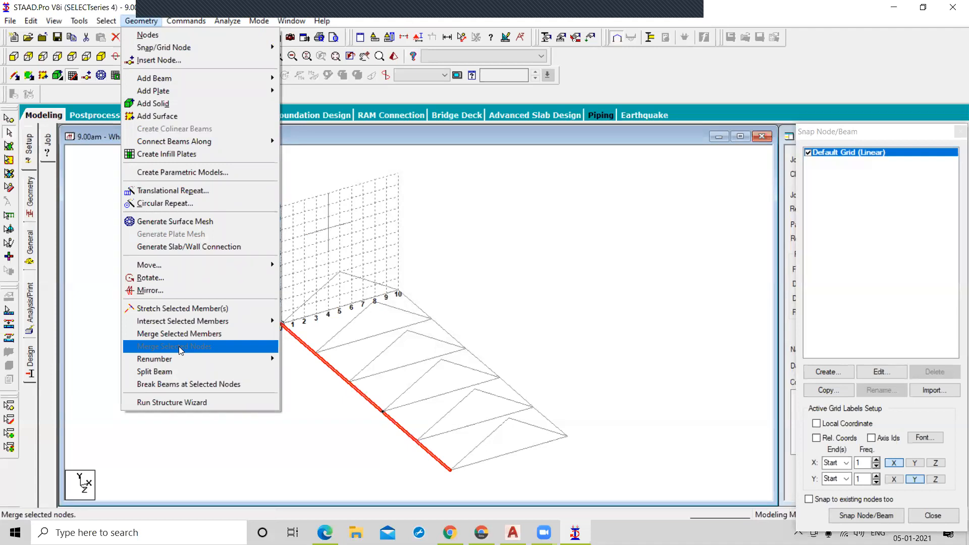
{"action": "left_click", "coordinate": [445, 329]}
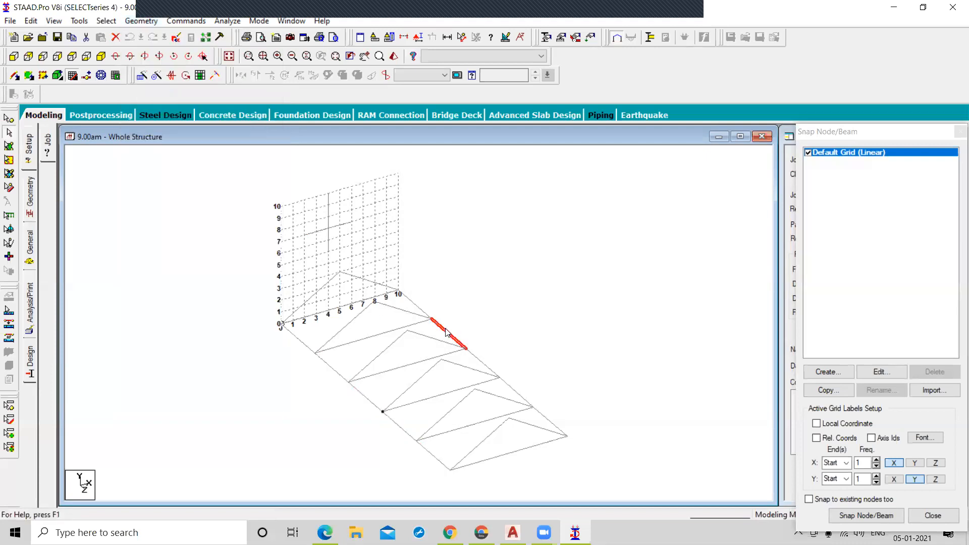
{"action": "left_click", "coordinate": [417, 306]}
{"action": "left_click", "coordinate": [471, 355], "text": "ctrl"}
{"action": "left_click", "coordinate": [452, 337], "text": "ctrl"}
{"action": "left_click", "coordinate": [515, 392], "text": "ctrl"}
{"action": "left_click", "coordinate": [550, 420], "text": "ctrl"}
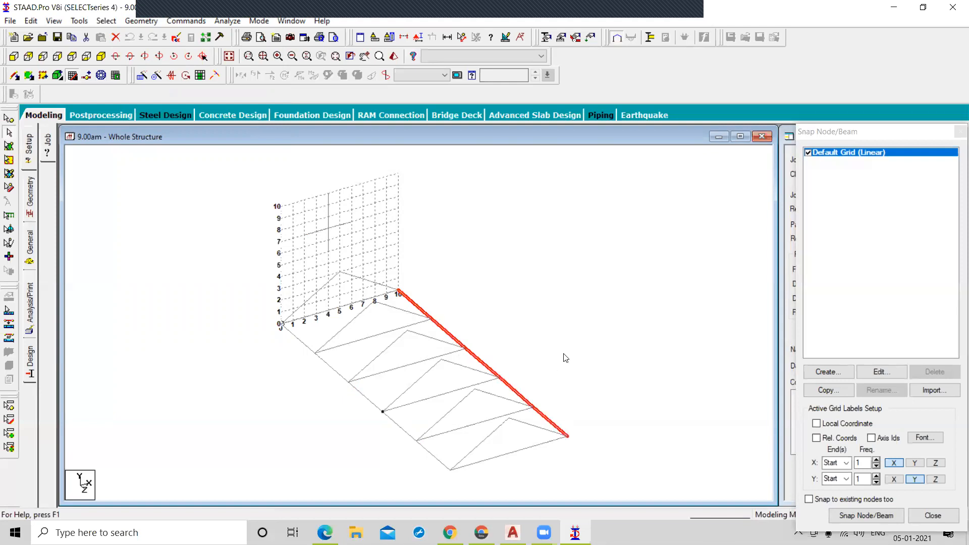
{"action": "key", "text": "Delete"}
{"action": "key", "text": "Return"}
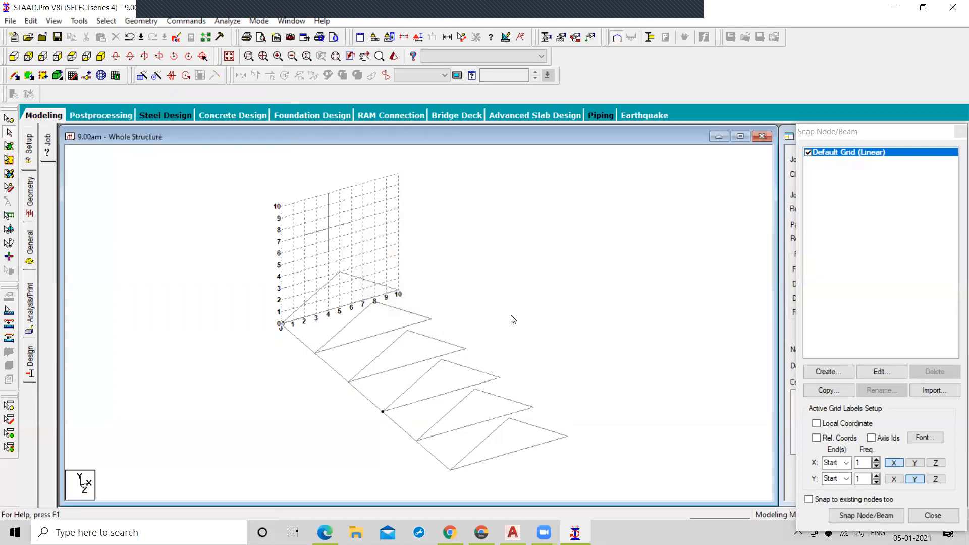
- Merge the X = 10 base nodes of the first two frames, keeping node 3, and undo the merge
{"action": "left_click", "coordinate": [10, 119]}
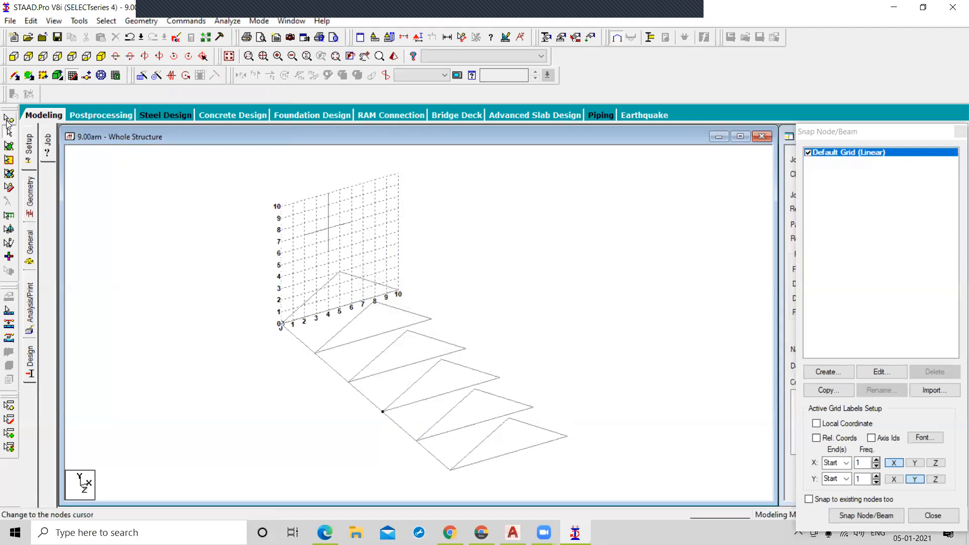
{"action": "left_click", "coordinate": [399, 291]}
{"action": "left_click", "coordinate": [432, 319]}
{"action": "left_click", "coordinate": [398, 291], "text": "ctrl"}
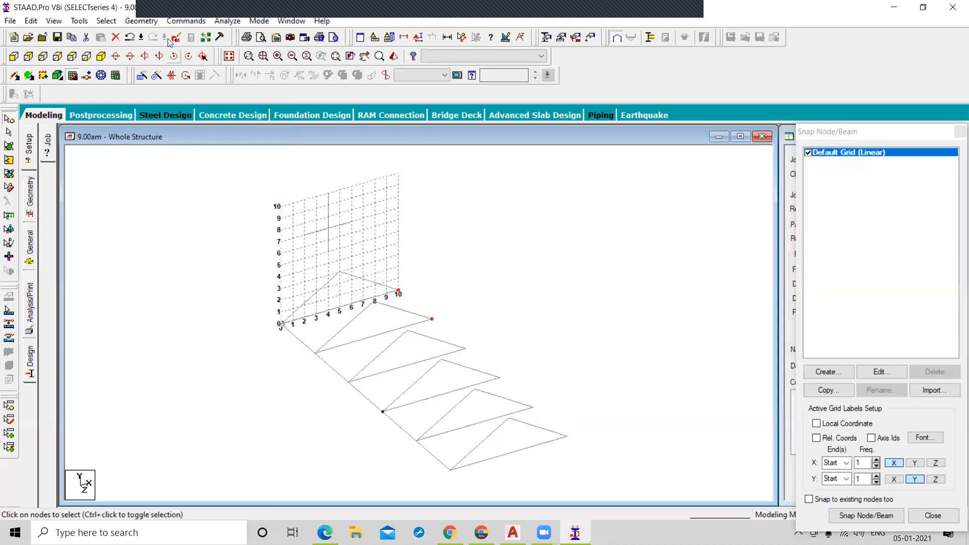
{"action": "left_click", "coordinate": [144, 23]}
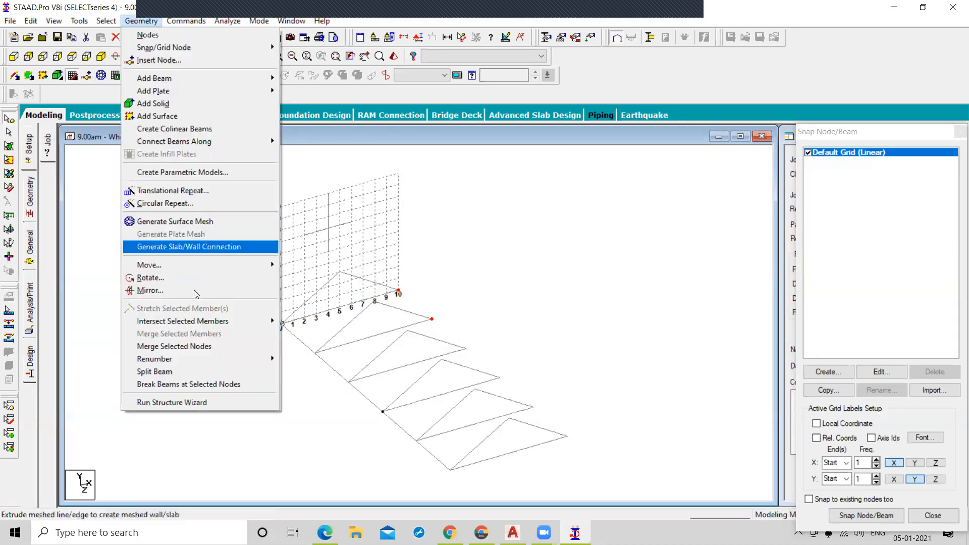
{"action": "left_click", "coordinate": [196, 347]}
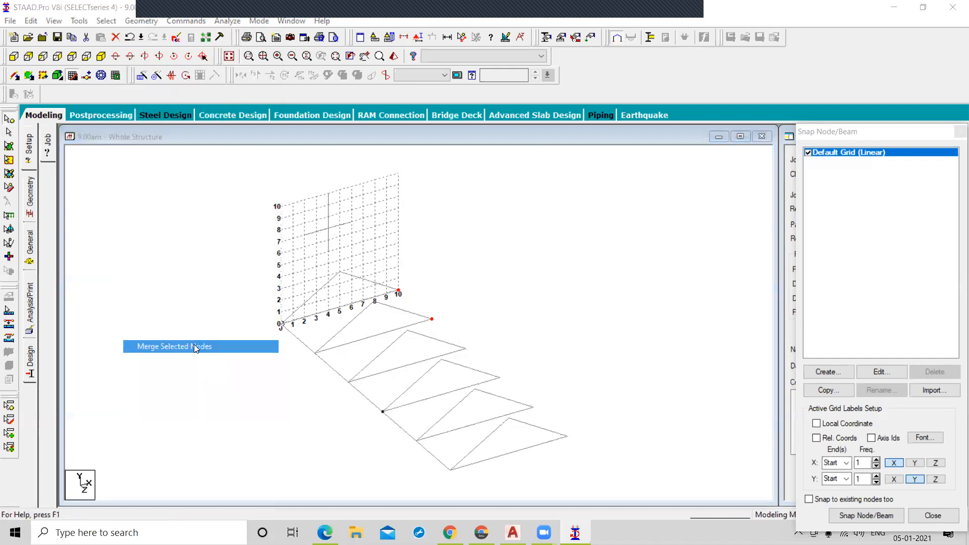
{"action": "left_click", "coordinate": [560, 202]}
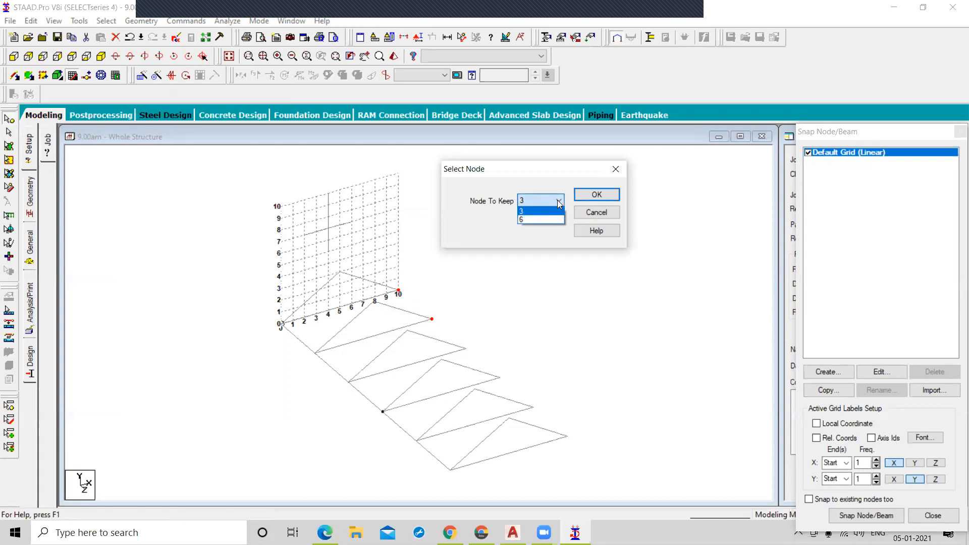
{"action": "left_click", "coordinate": [560, 204]}
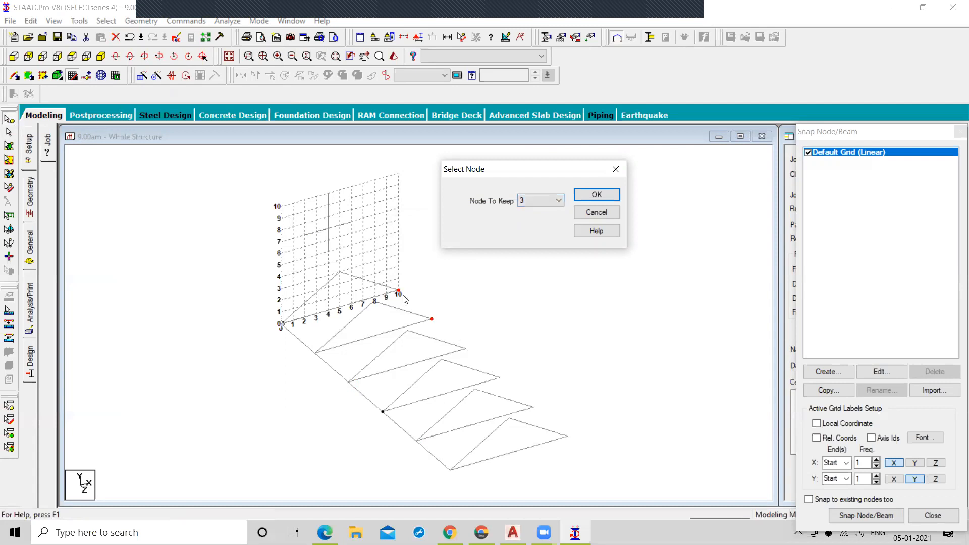
{"action": "left_click", "coordinate": [598, 198]}
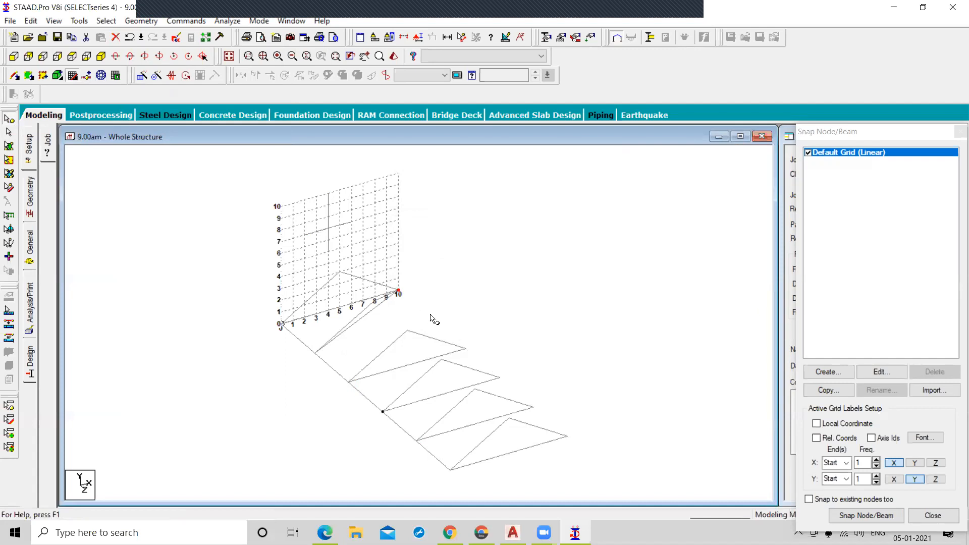
{"action": "left_click", "coordinate": [432, 319]}
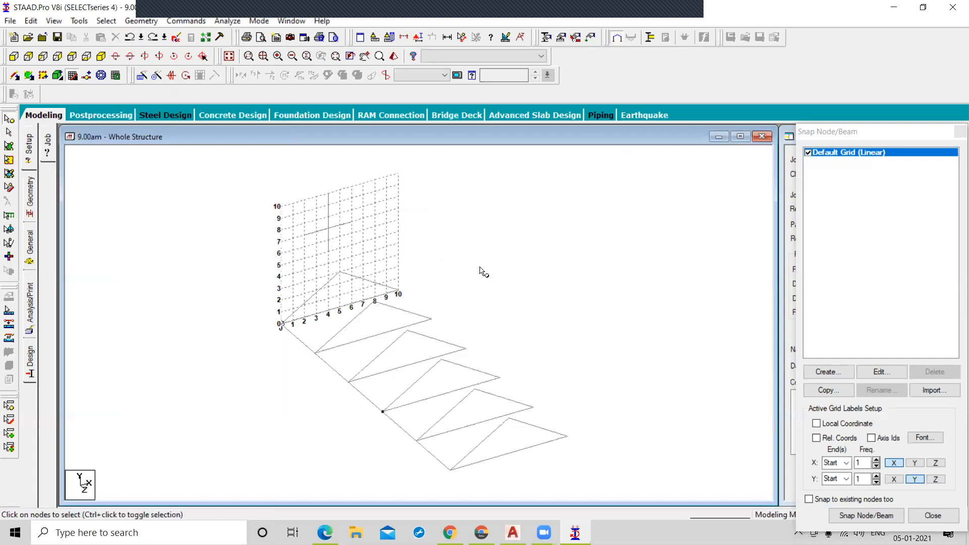
- Close the Snap Node/Beam grid setup and show the node and beam geometry tables
{"action": "left_click", "coordinate": [8, 132]}
{"action": "left_click", "coordinate": [127, 23]}
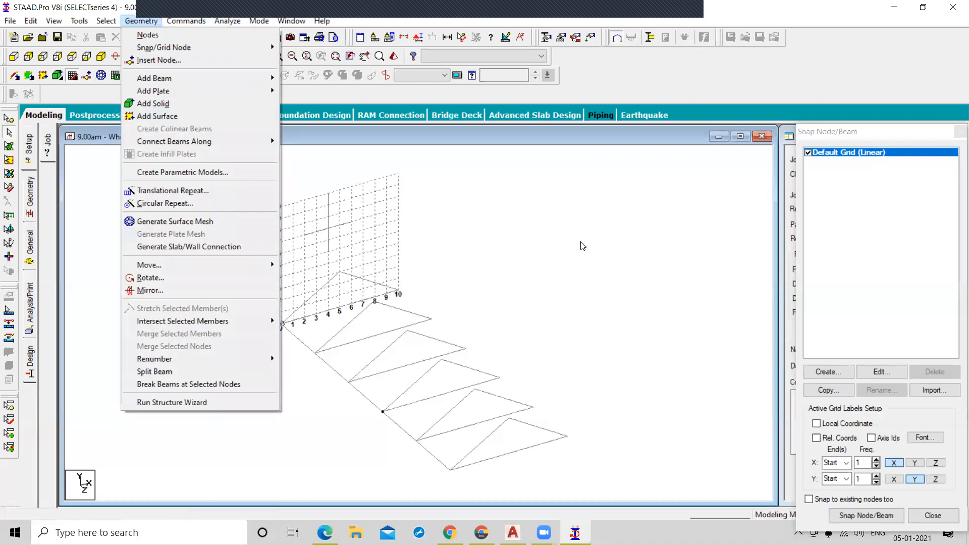
{"action": "left_click", "coordinate": [642, 243]}
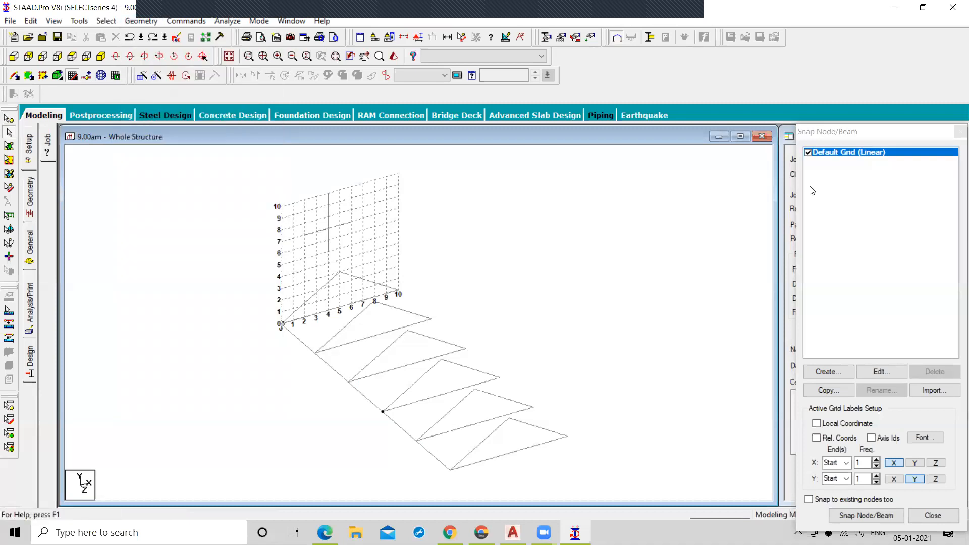
{"action": "left_click", "coordinate": [957, 134]}
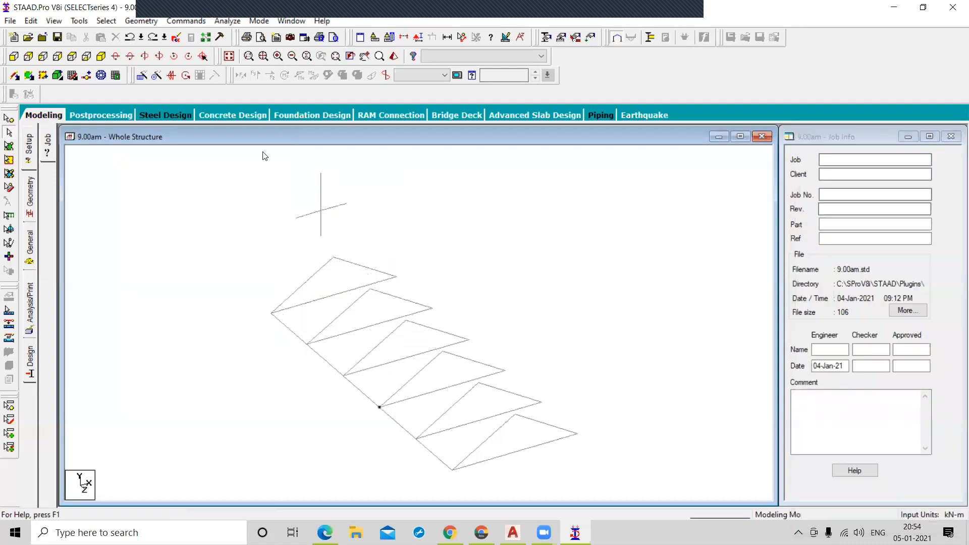
{"action": "left_click", "coordinate": [30, 194]}
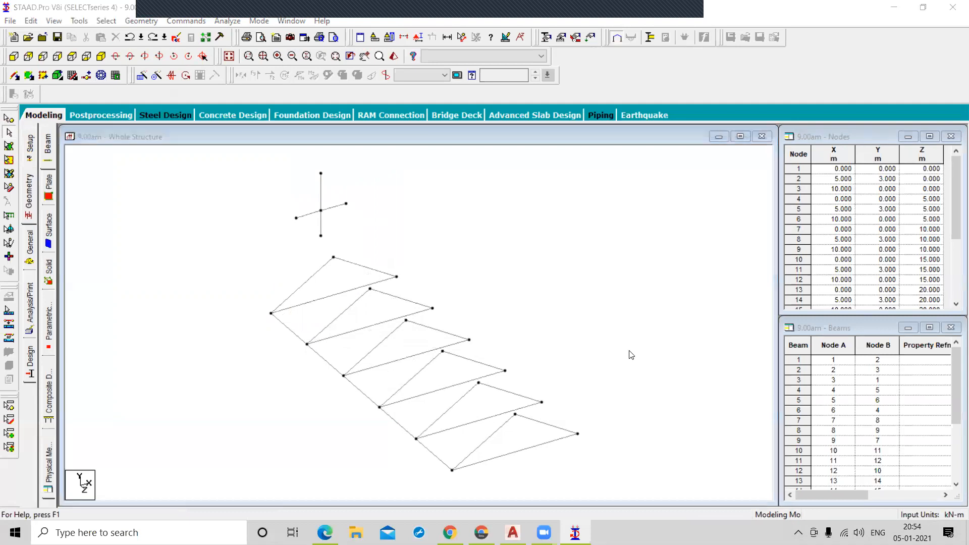
- Examine the beam numbering sequence through to the end of the Beams table
{"action": "left_click", "coordinate": [554, 297]}
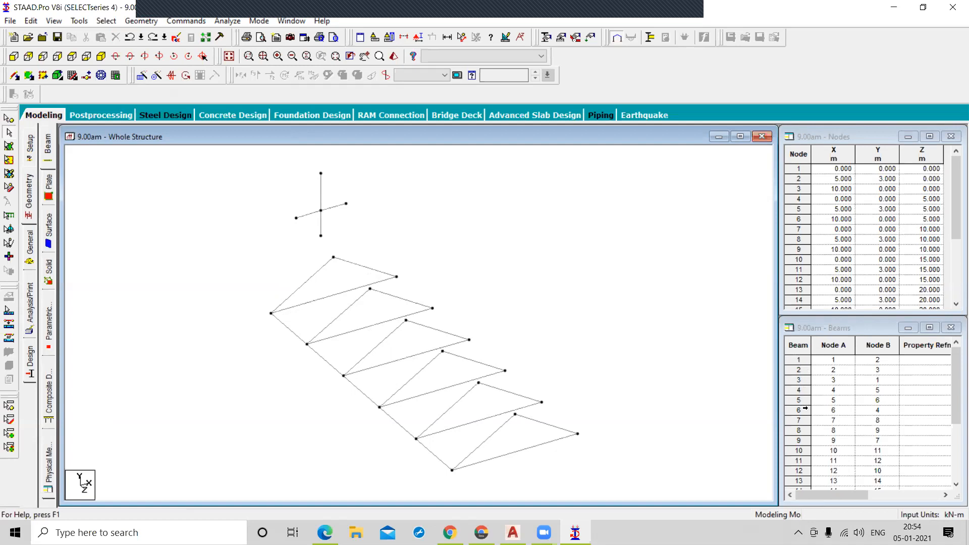
{"action": "scroll", "coordinate": [807, 425], "scroll_direction": "down", "scroll_amount": 2}
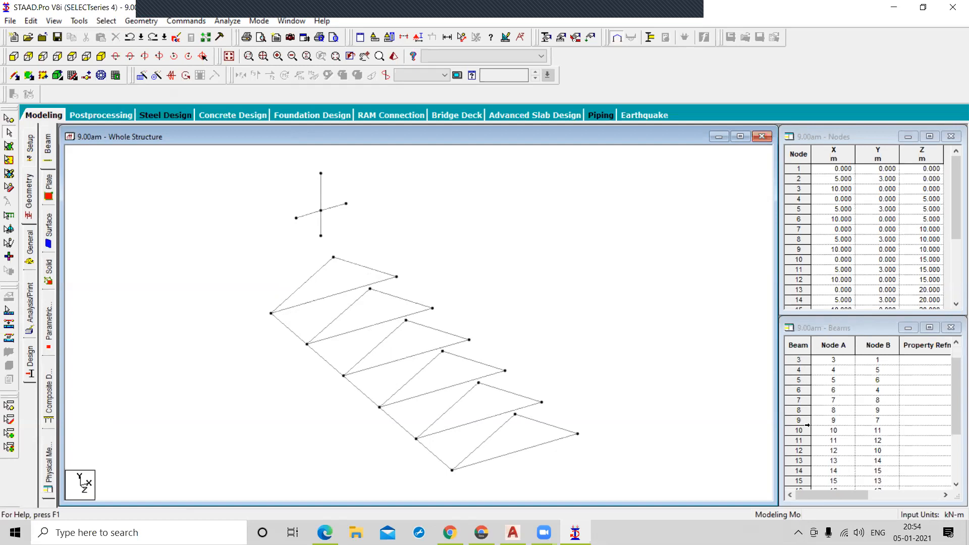
{"action": "scroll", "coordinate": [801, 425], "scroll_direction": "down", "scroll_amount": 5}
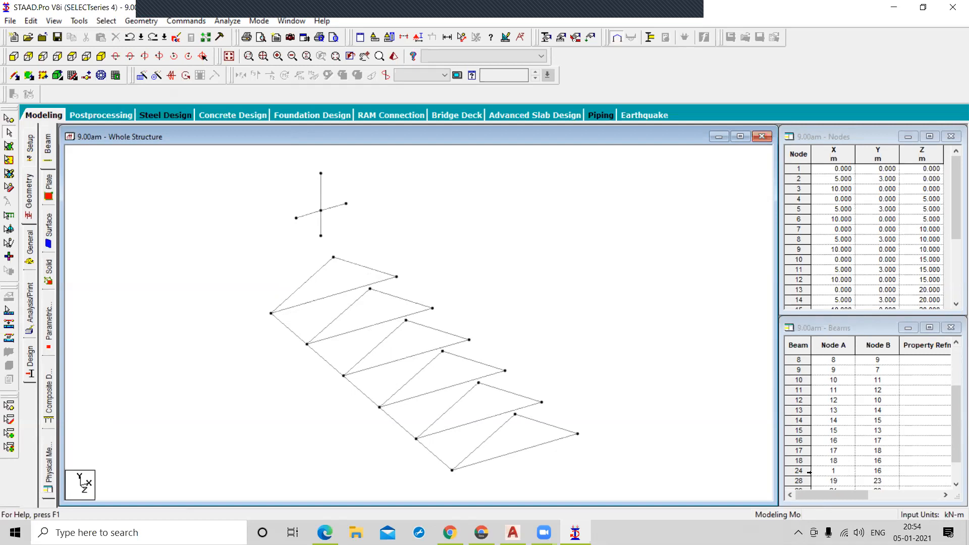
{"action": "scroll", "coordinate": [809, 473], "scroll_direction": "down", "scroll_amount": 1}
{"action": "scroll", "coordinate": [813, 468], "scroll_direction": "down", "scroll_amount": 1}
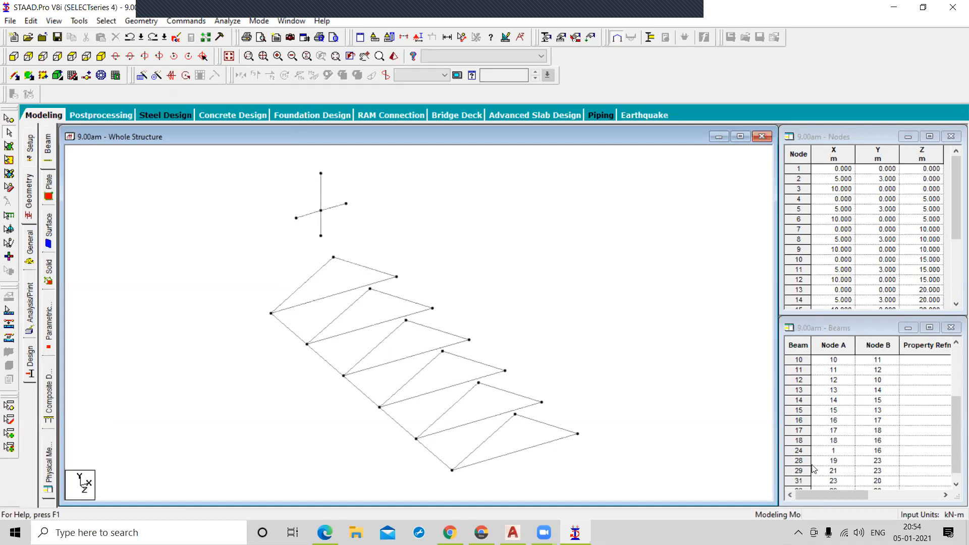
{"action": "scroll", "coordinate": [812, 466], "scroll_direction": "down", "scroll_amount": 2}
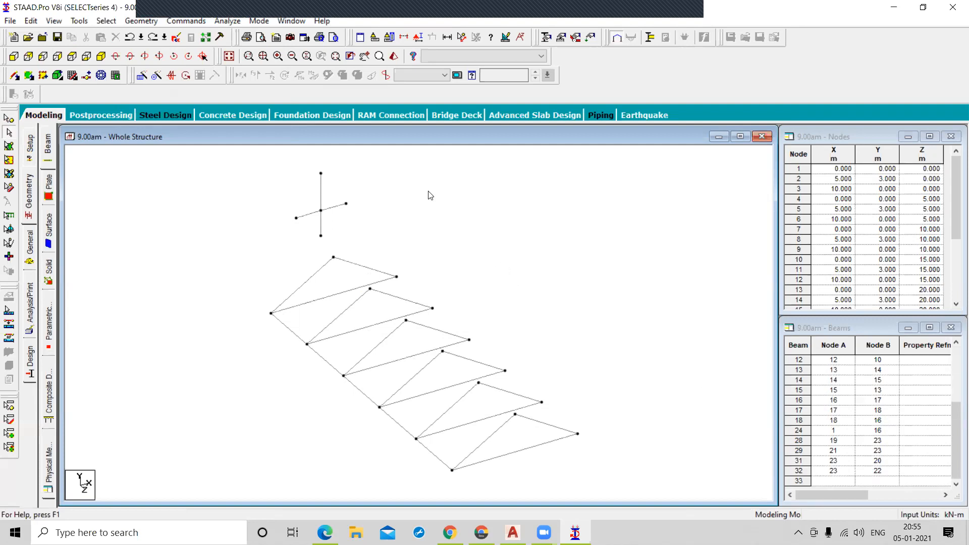
- Renumber all members of the structure from 1 in ascending order, sorted by Member No., and acknowledge the result
{"action": "left_click_drag", "start_coordinate": [195, 152], "coordinate": [669, 488]}
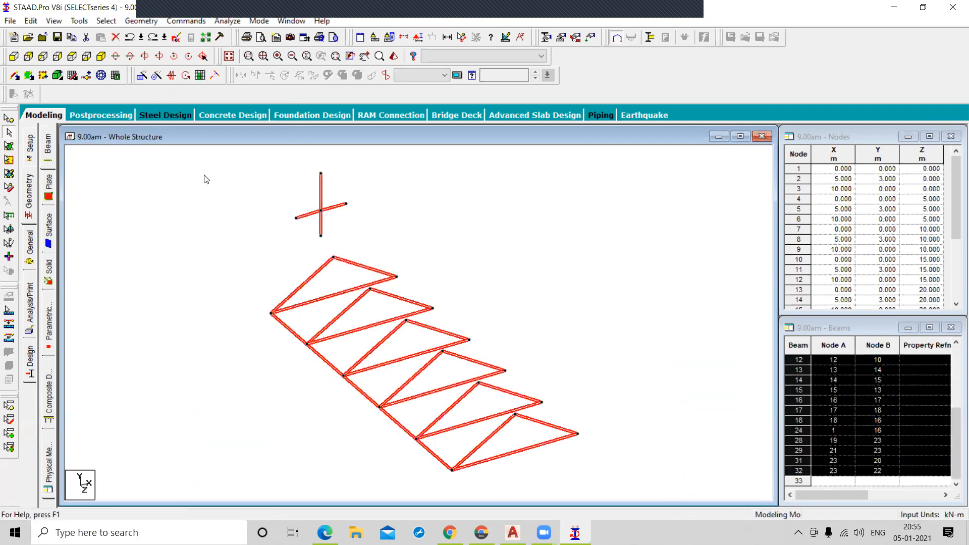
{"action": "left_click", "coordinate": [147, 23]}
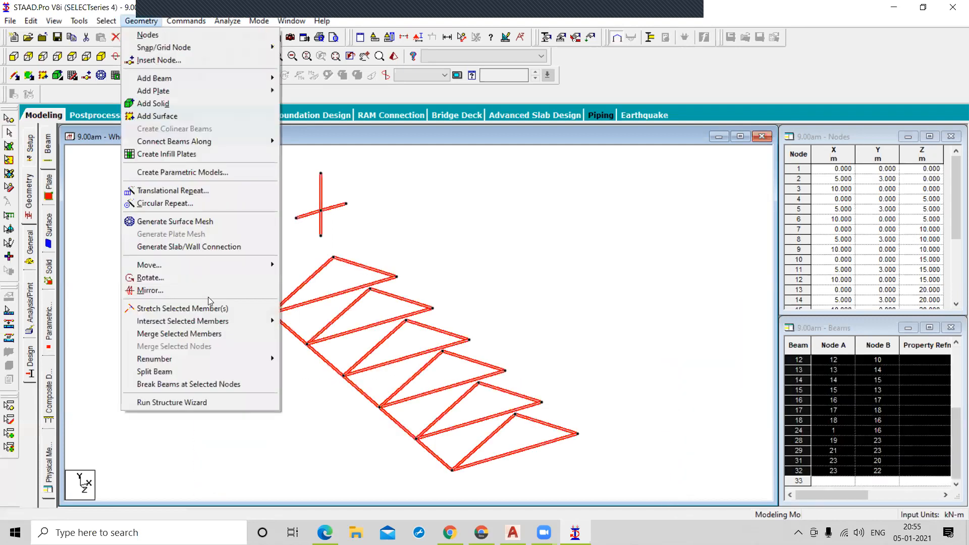
{"action": "mouse_move", "coordinate": [209, 364]}
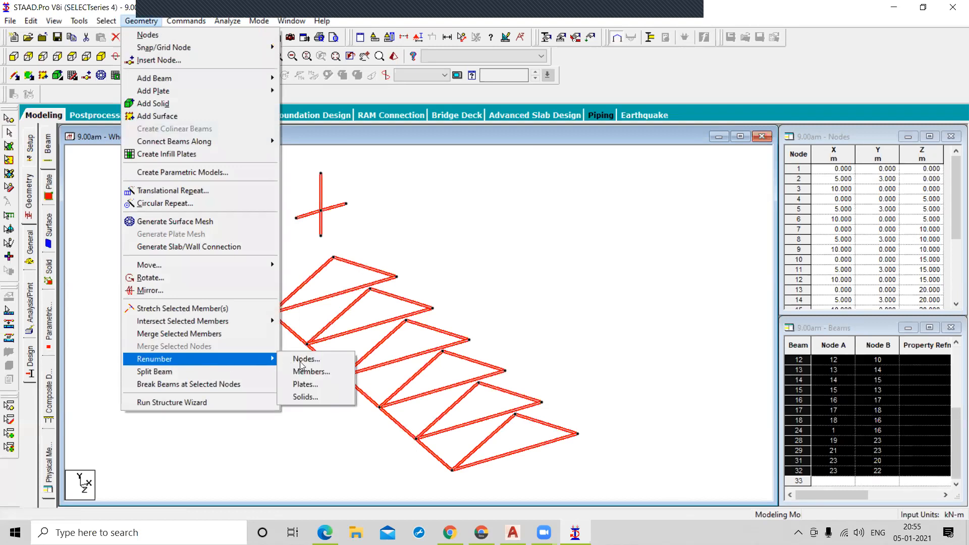
{"action": "left_click", "coordinate": [323, 374]}
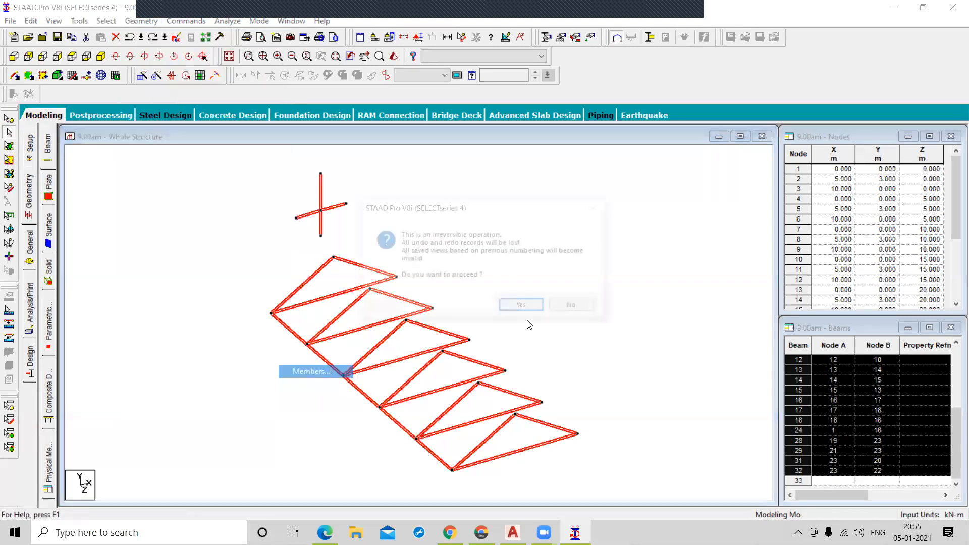
{"action": "left_click", "coordinate": [532, 306]}
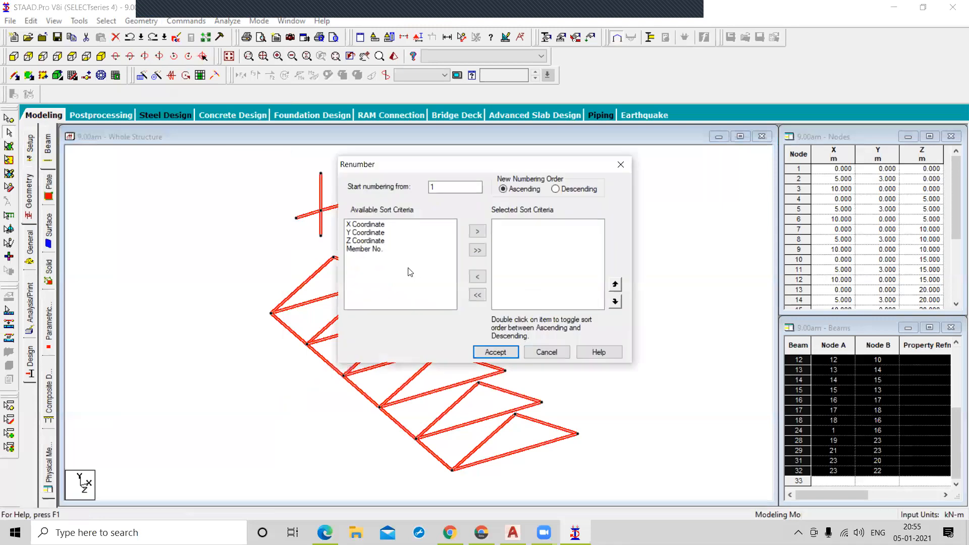
{"action": "left_click", "coordinate": [368, 249]}
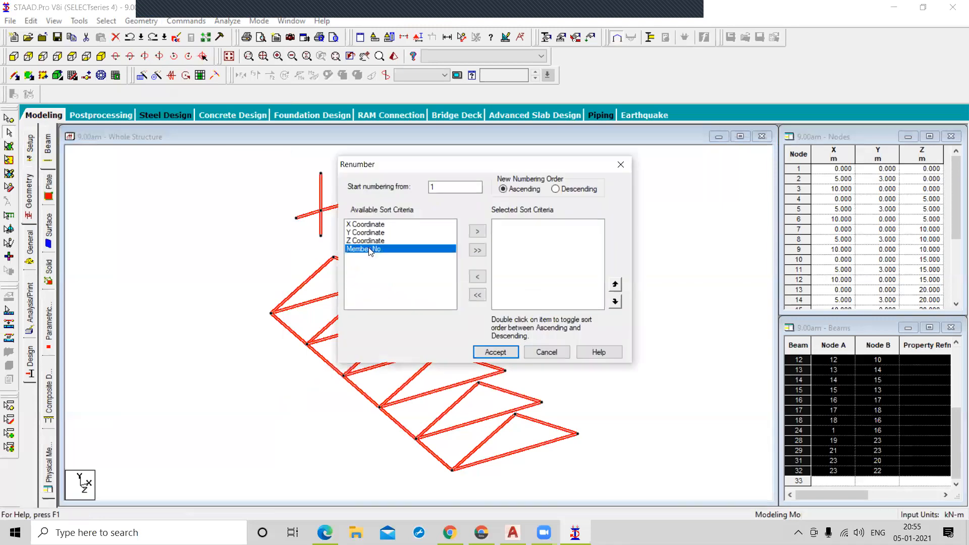
{"action": "left_click", "coordinate": [477, 231]}
{"action": "left_click", "coordinate": [454, 188]}
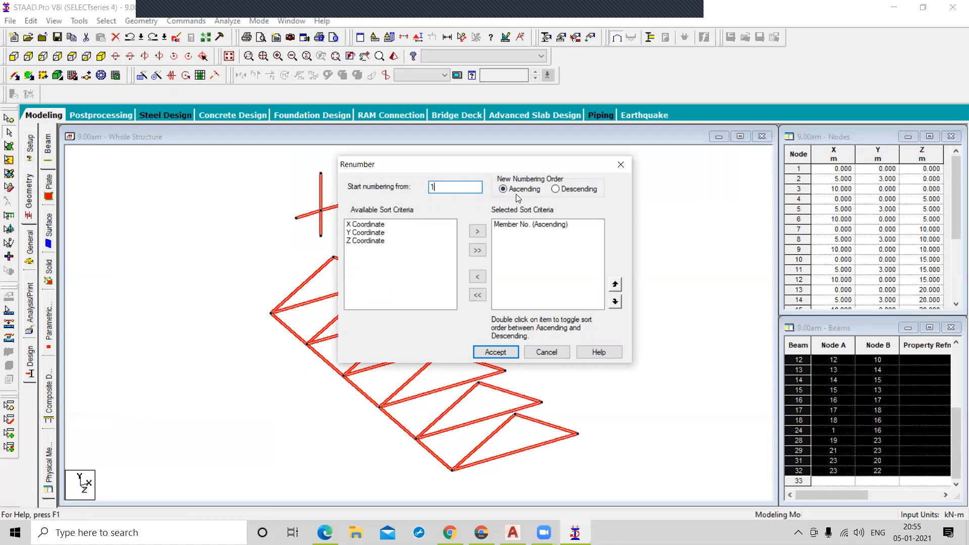
{"action": "left_click", "coordinate": [495, 353]}
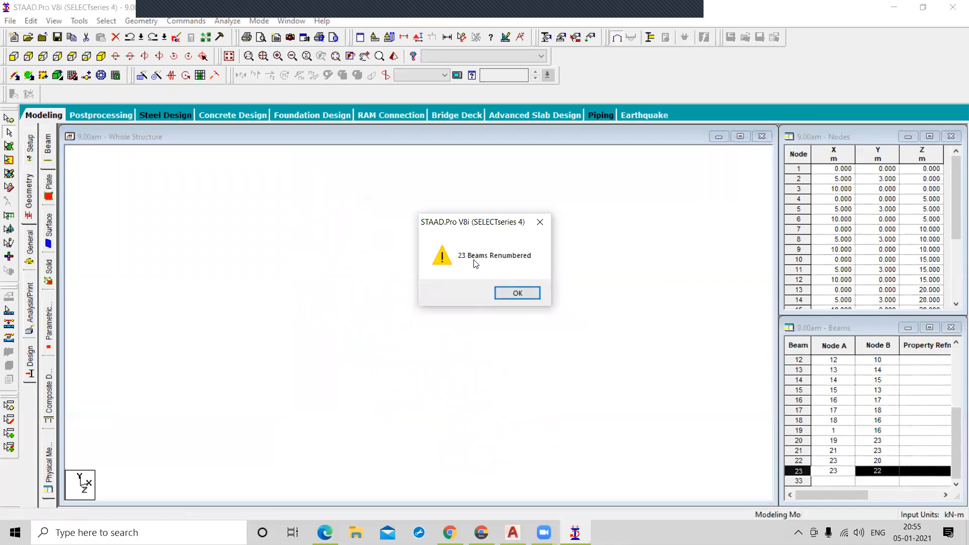
{"action": "left_click", "coordinate": [520, 293]}
{"action": "left_click", "coordinate": [828, 482]}
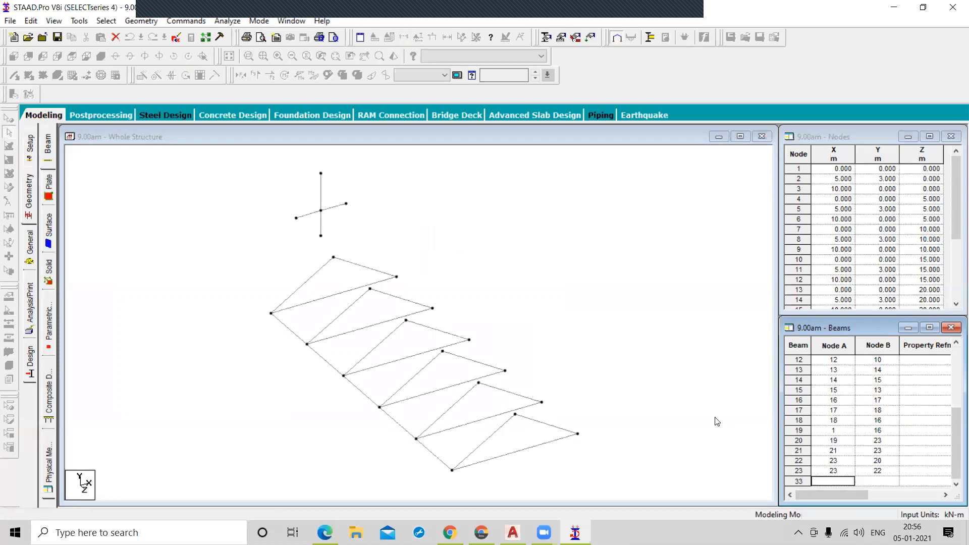
{"action": "left_click", "coordinate": [219, 239]}
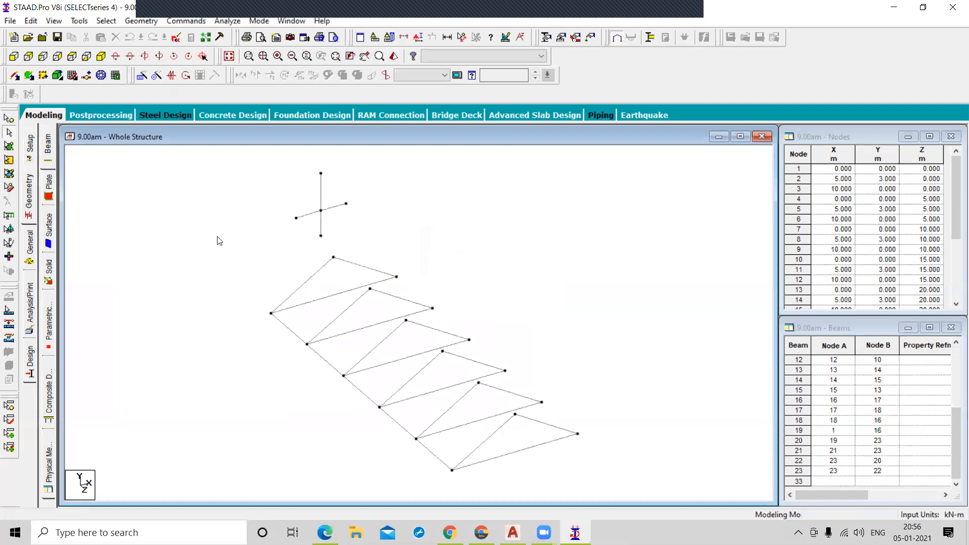
{"action": "left_click", "coordinate": [142, 22]}
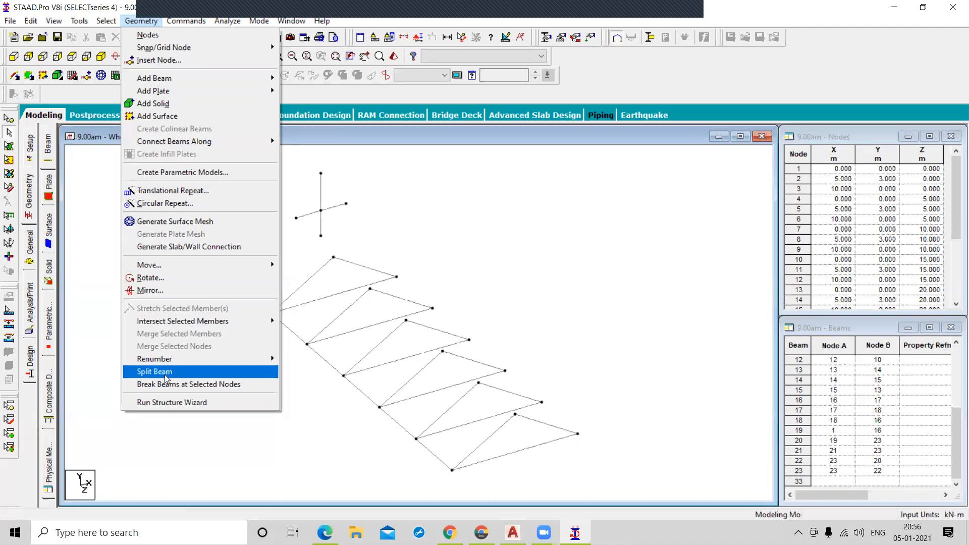
{"action": "left_click", "coordinate": [166, 376]}
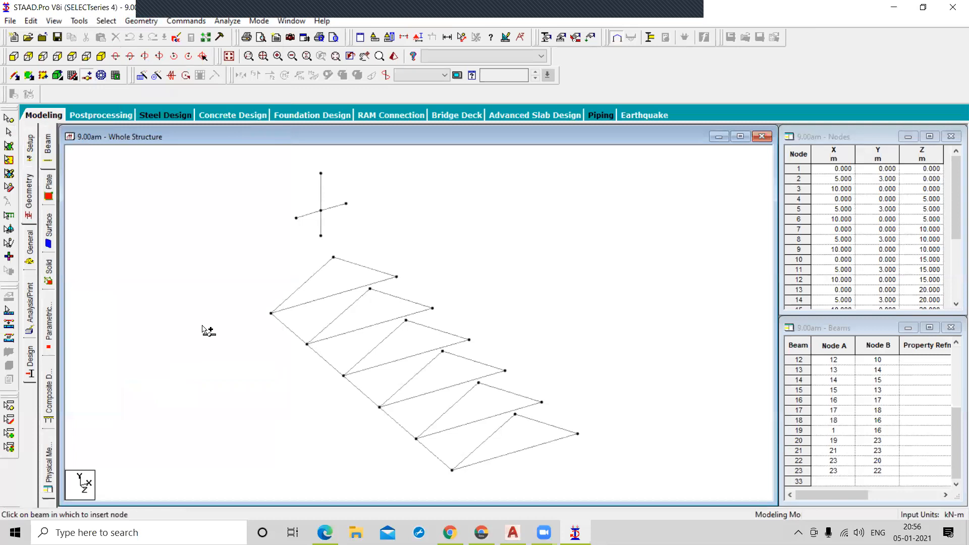
{"action": "left_click", "coordinate": [331, 299]}
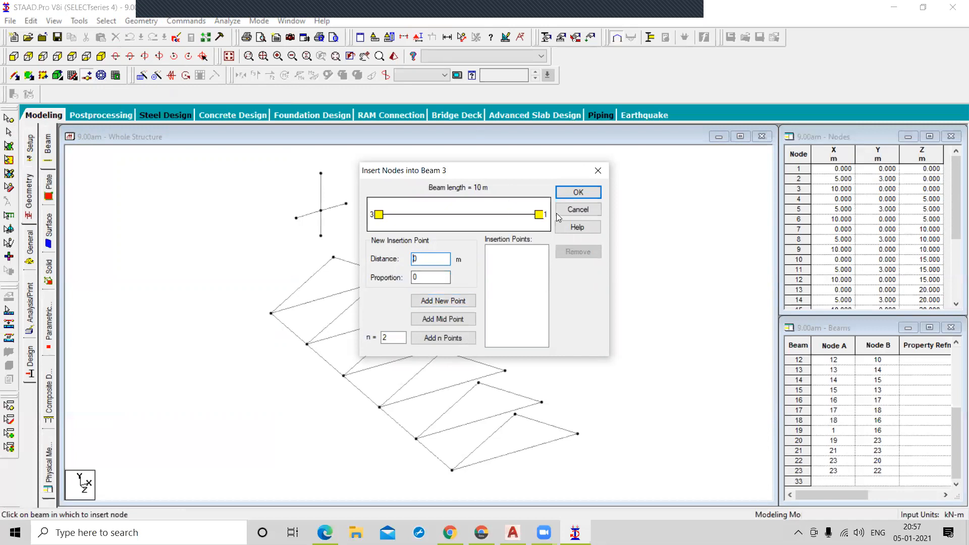
{"action": "left_click", "coordinate": [578, 210]}
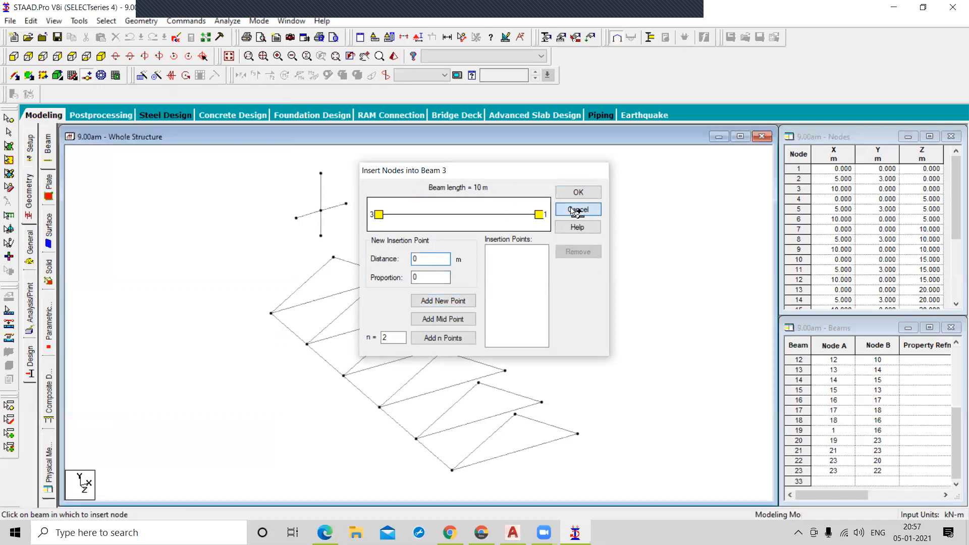
- Break the long X = 0 base beam at node 4, where the second triangular frame meets it
{"action": "left_click", "coordinate": [141, 21]}
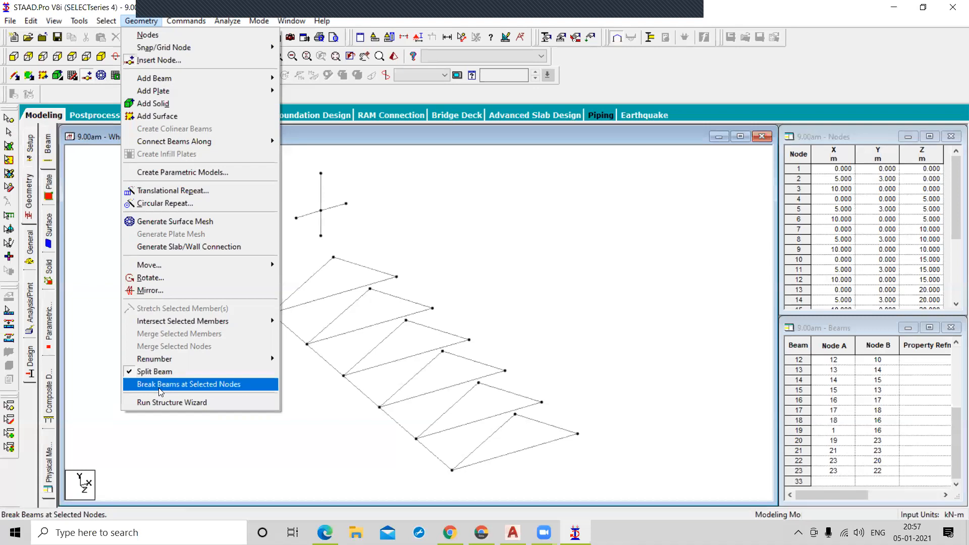
{"action": "left_click", "coordinate": [341, 428]}
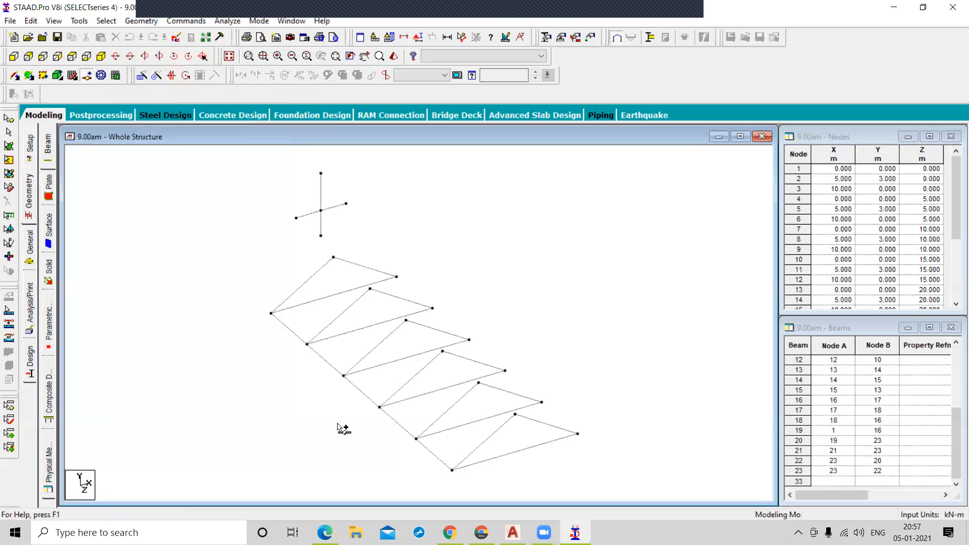
{"action": "left_click", "coordinate": [9, 132]}
{"action": "left_click", "coordinate": [324, 360]}
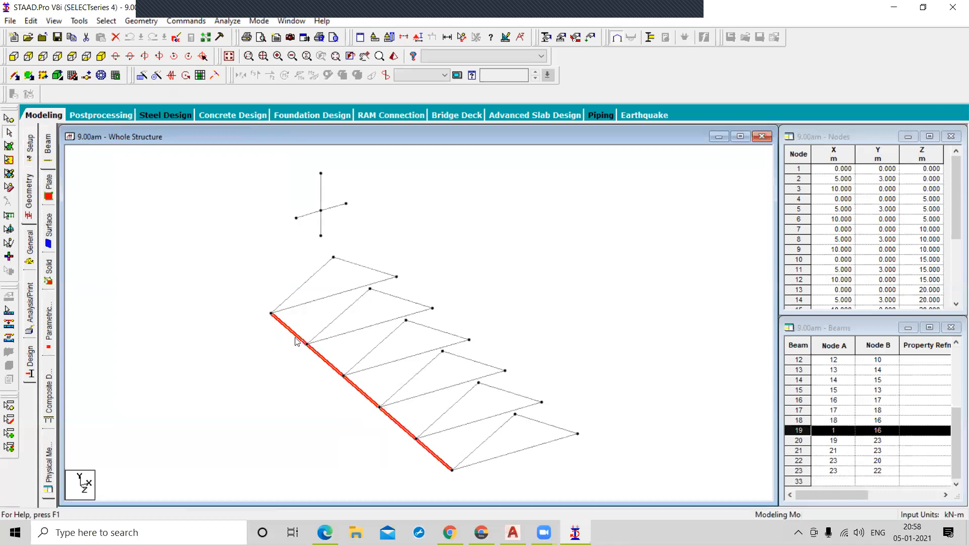
{"action": "mouse_move", "coordinate": [297, 342]}
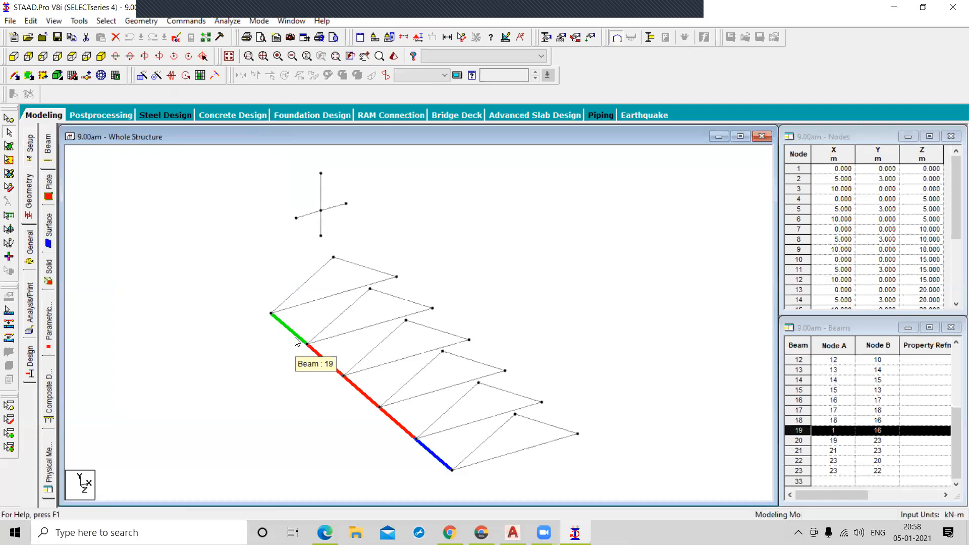
{"action": "left_click", "coordinate": [9, 119]}
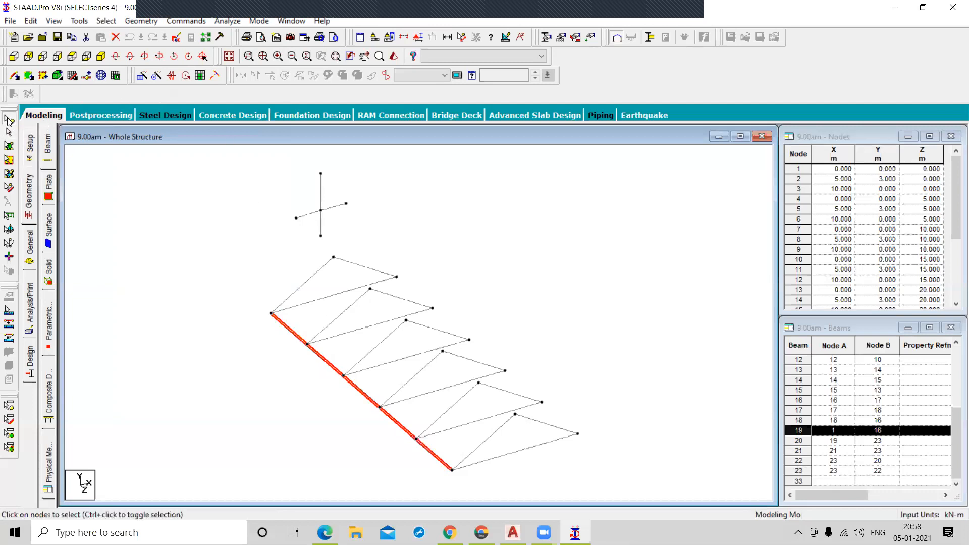
{"action": "left_click", "coordinate": [307, 345]}
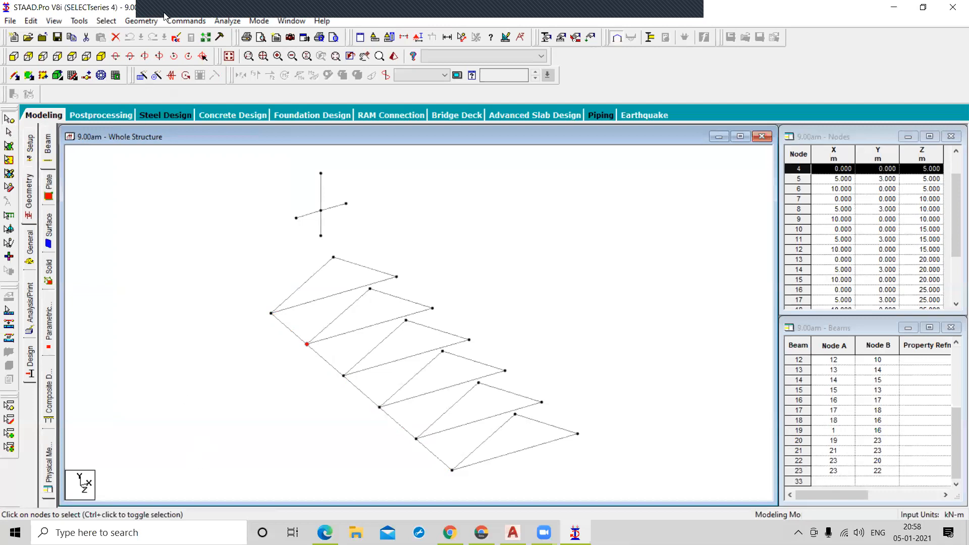
{"action": "left_click", "coordinate": [146, 21]}
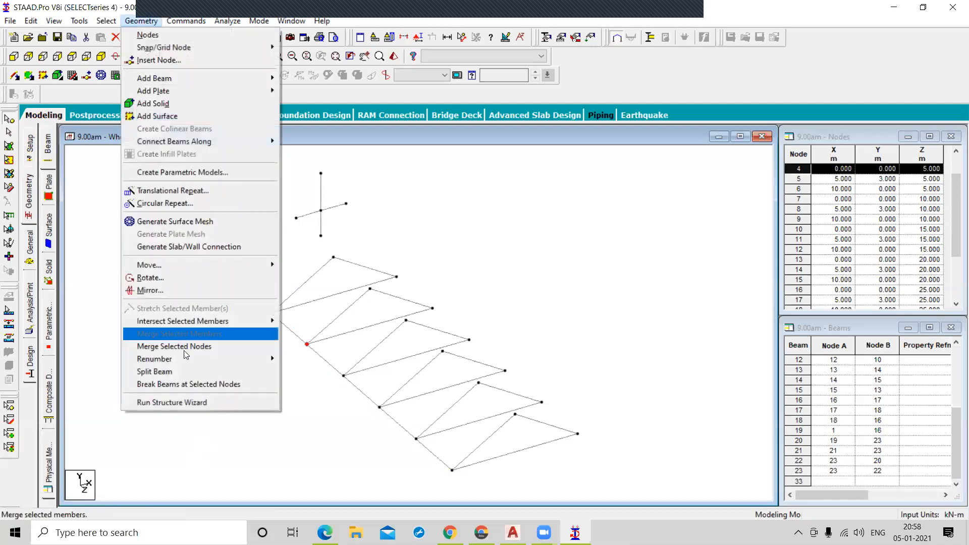
{"action": "left_click", "coordinate": [185, 384]}
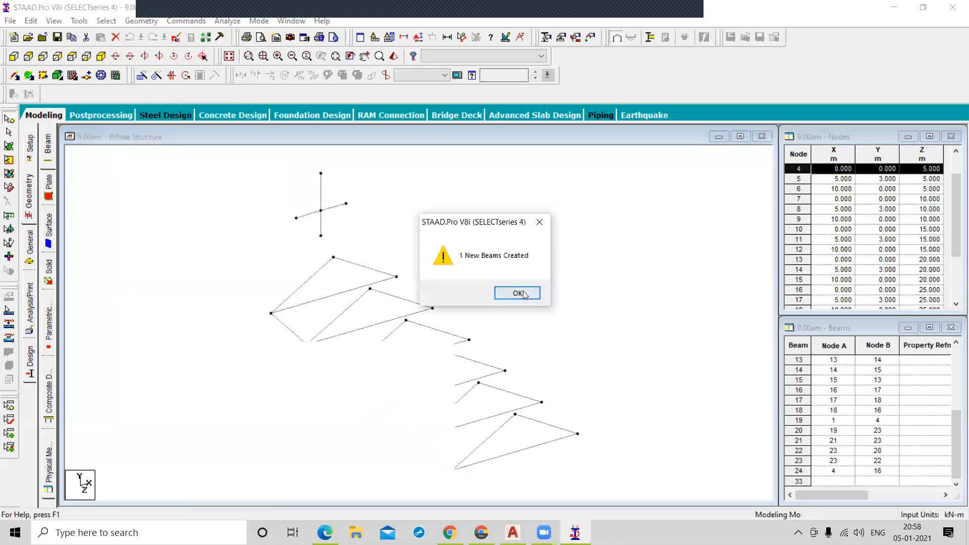
{"action": "left_click", "coordinate": [522, 291]}
- Inspect the two base beam segments on either side of node 4
{"action": "left_click", "coordinate": [8, 132]}
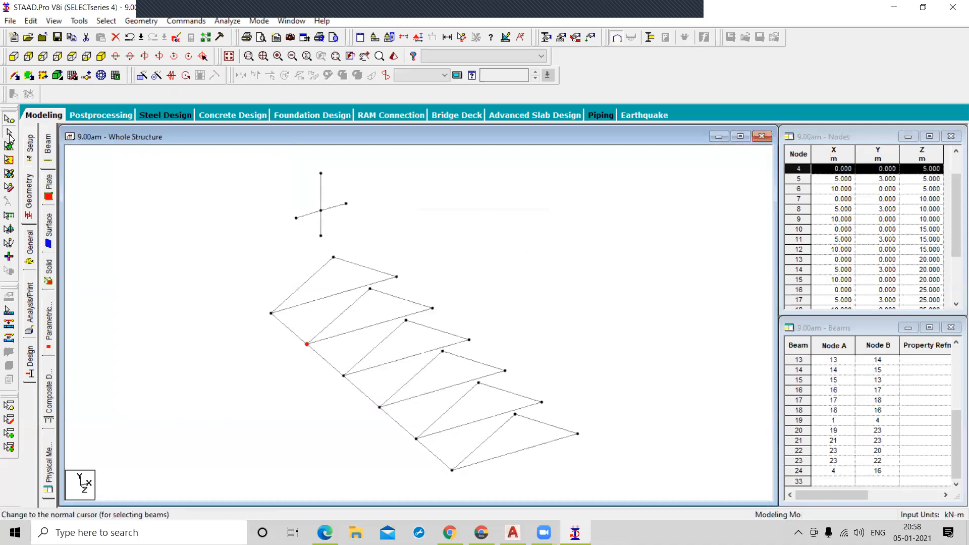
{"action": "left_click", "coordinate": [291, 332]}
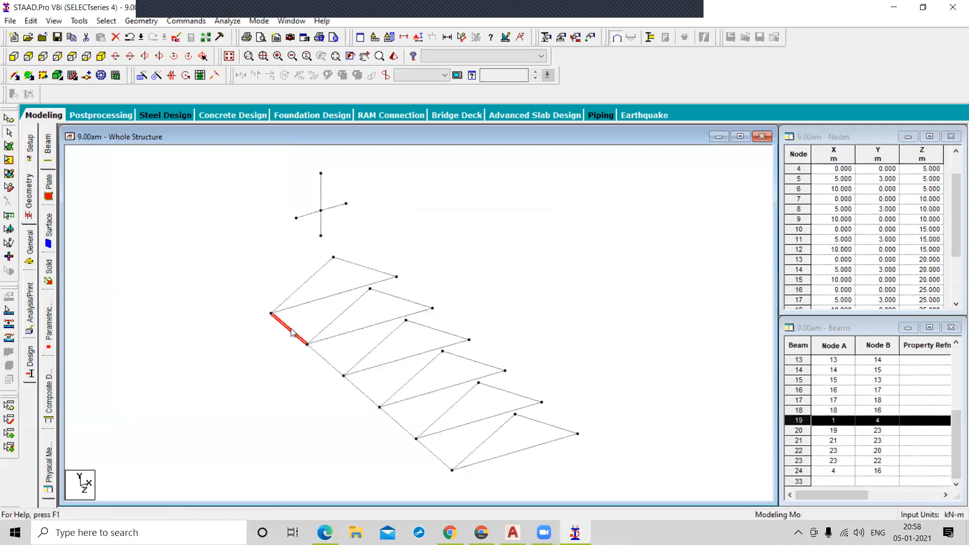
{"action": "left_click", "coordinate": [330, 363]}
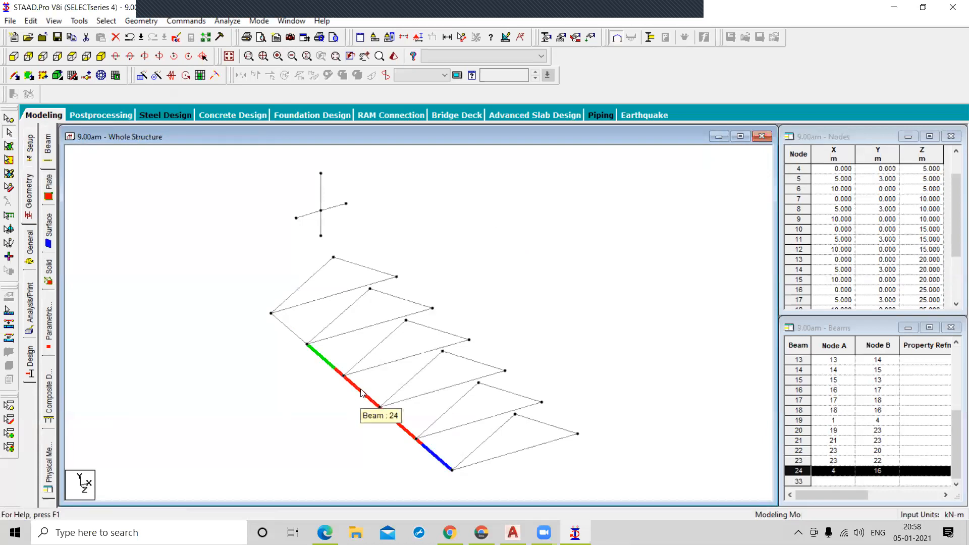
{"action": "left_click", "coordinate": [138, 23]}
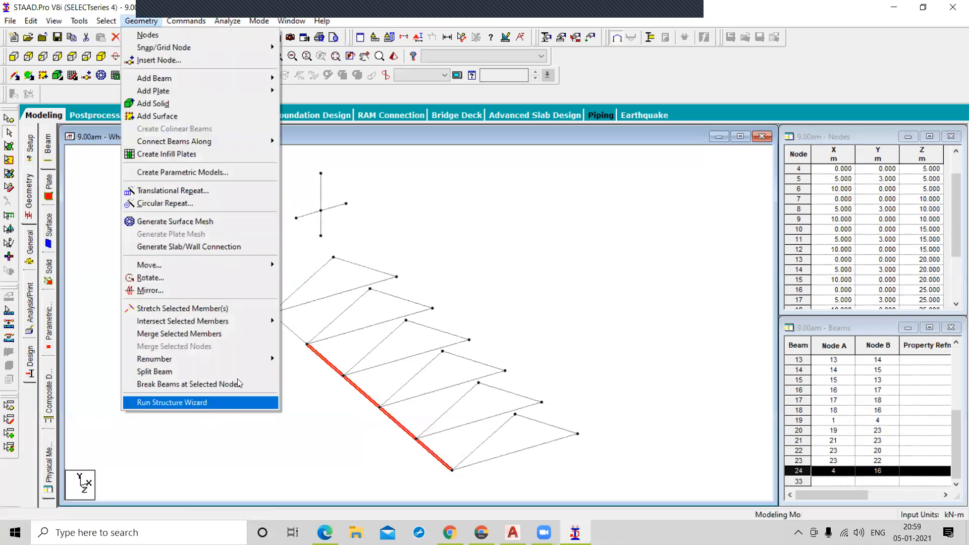
- Select the whole structure and delete all of its beams along with their nodes
{"action": "left_click", "coordinate": [444, 280]}
{"action": "key", "text": "Left"}
{"action": "left_click_drag", "start_coordinate": [273, 173], "coordinate": [574, 483]}
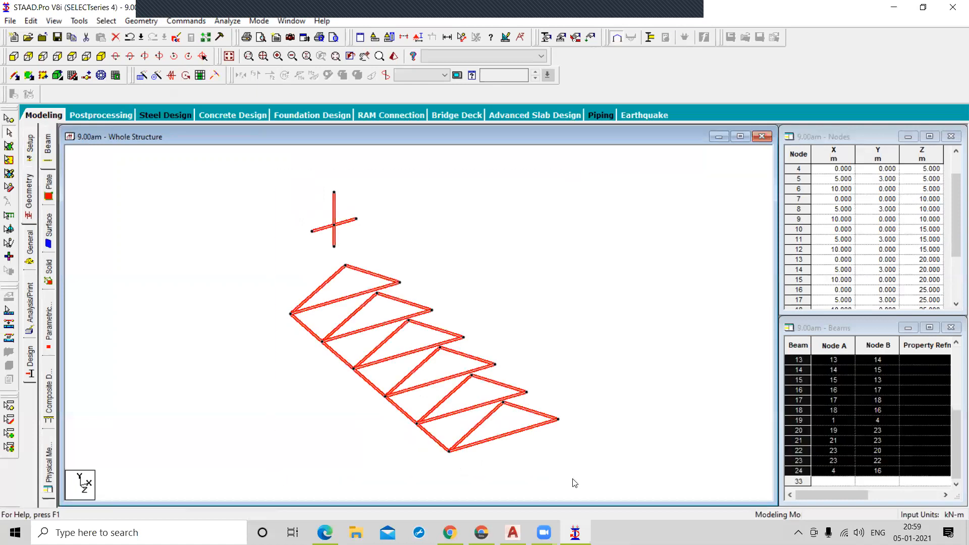
{"action": "key", "text": "Delete"}
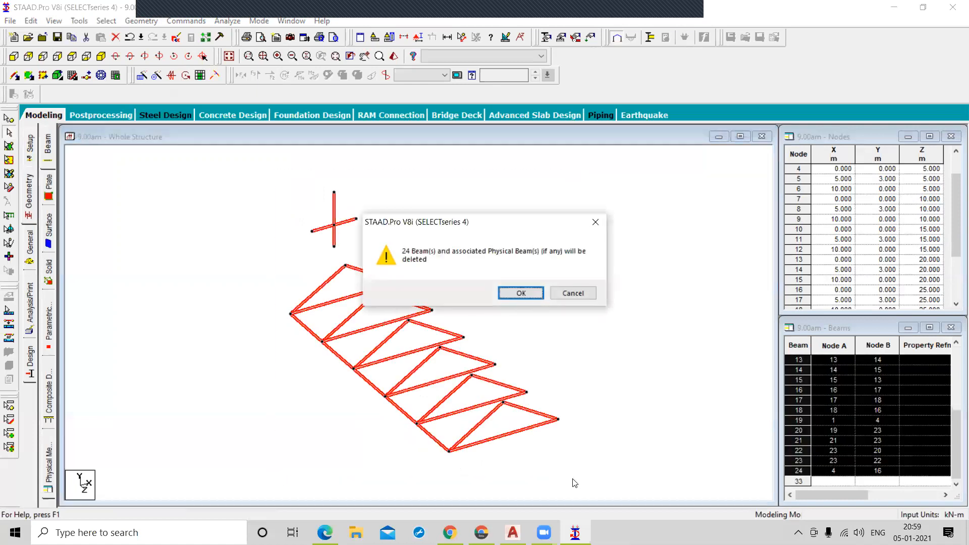
{"action": "key", "text": "Return"}
{"action": "key", "text": "Return"}
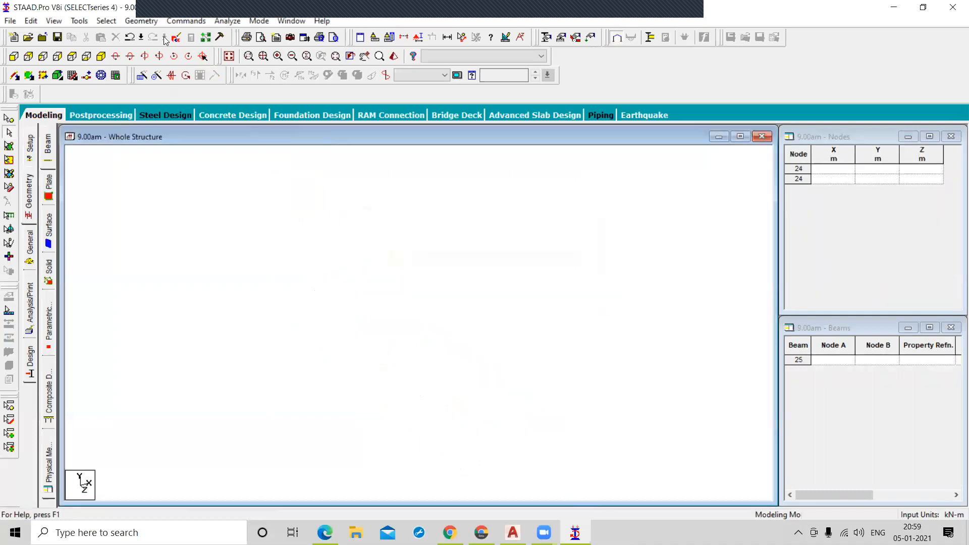
- Open the Structure Wizard and look through the prototypes under Frame Models and Truss Models
{"action": "left_click", "coordinate": [149, 23]}
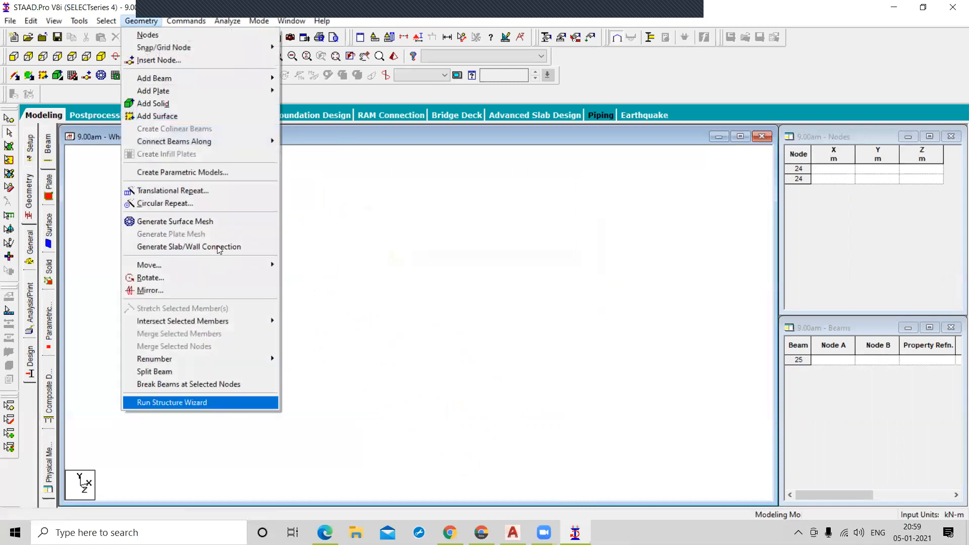
{"action": "left_click", "coordinate": [198, 403]}
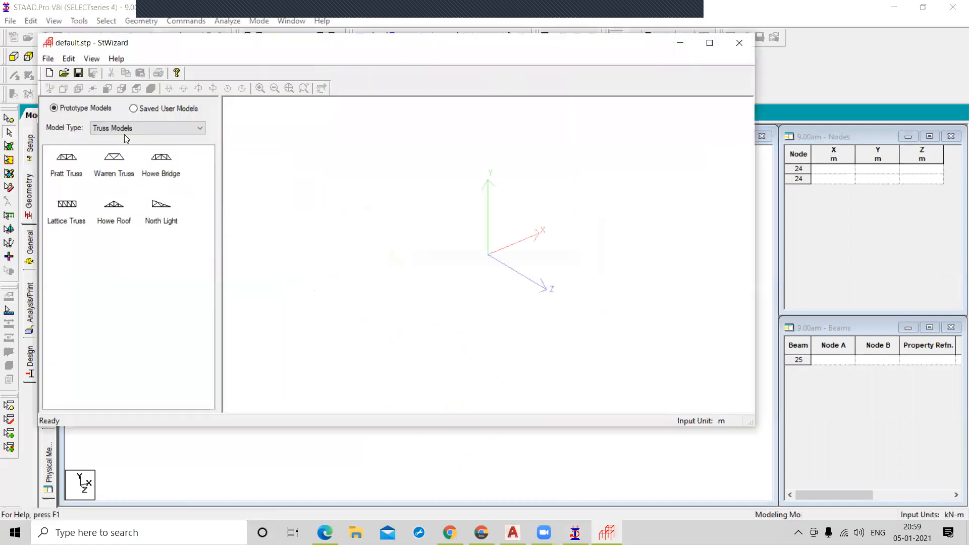
{"action": "left_click", "coordinate": [123, 129]}
{"action": "left_click", "coordinate": [126, 146]}
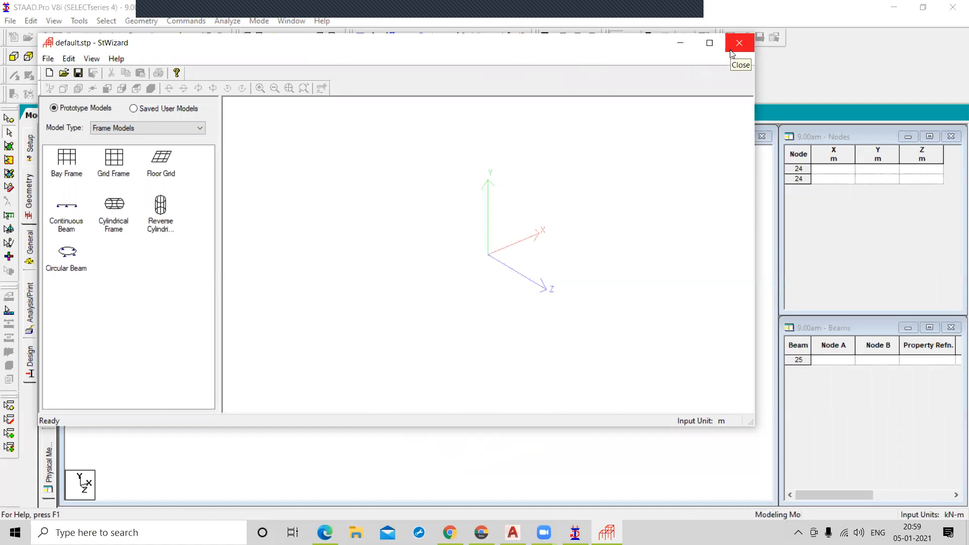
{"action": "left_click", "coordinate": [149, 129]}
{"action": "left_click", "coordinate": [133, 142]}
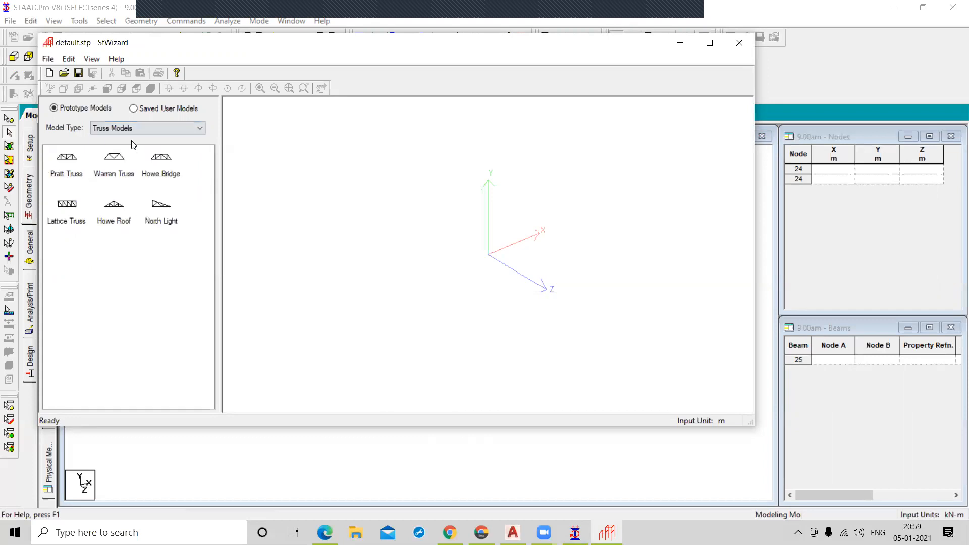
- Generate a Pratt Truss 50 m long, 10 m high and 10 m wide with 3 by 1 bays, and transfer it into the STAAD model
{"action": "left_click_drag", "start_coordinate": [67, 162], "coordinate": [507, 234]}
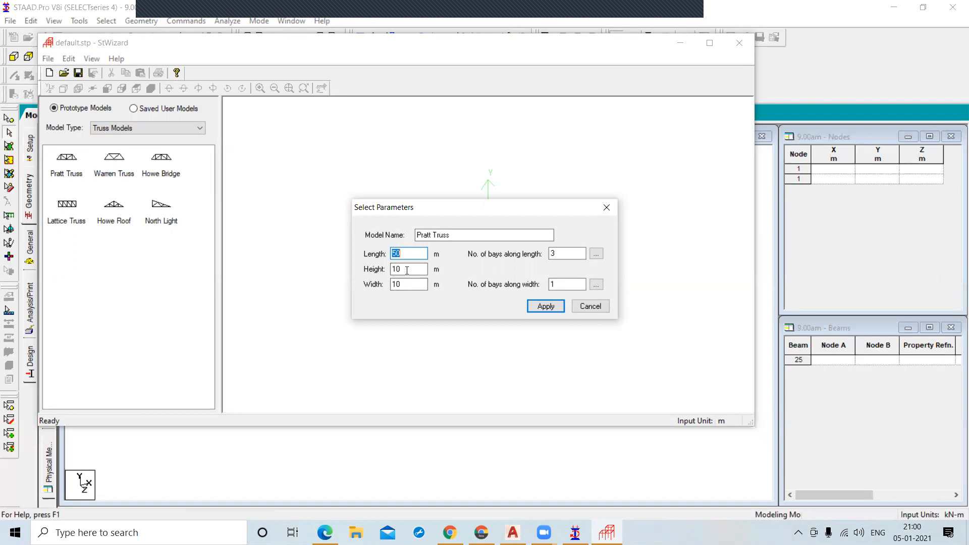
{"action": "left_click", "coordinate": [545, 306]}
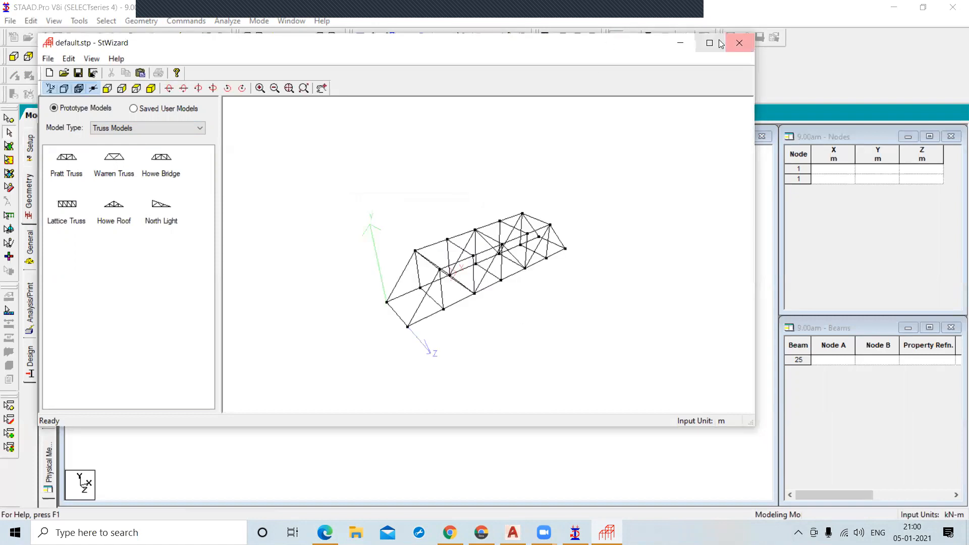
{"action": "left_click", "coordinate": [739, 42]}
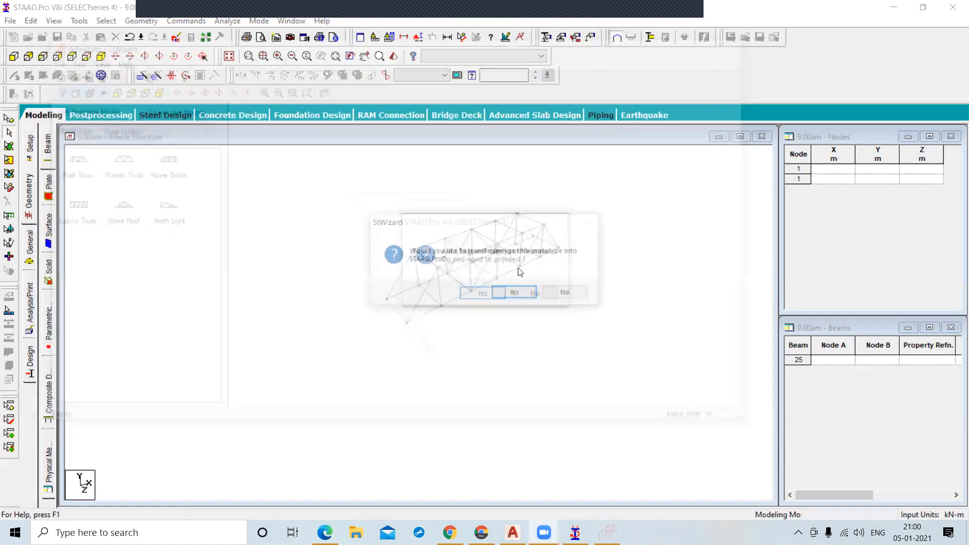
{"action": "left_click", "coordinate": [518, 292]}
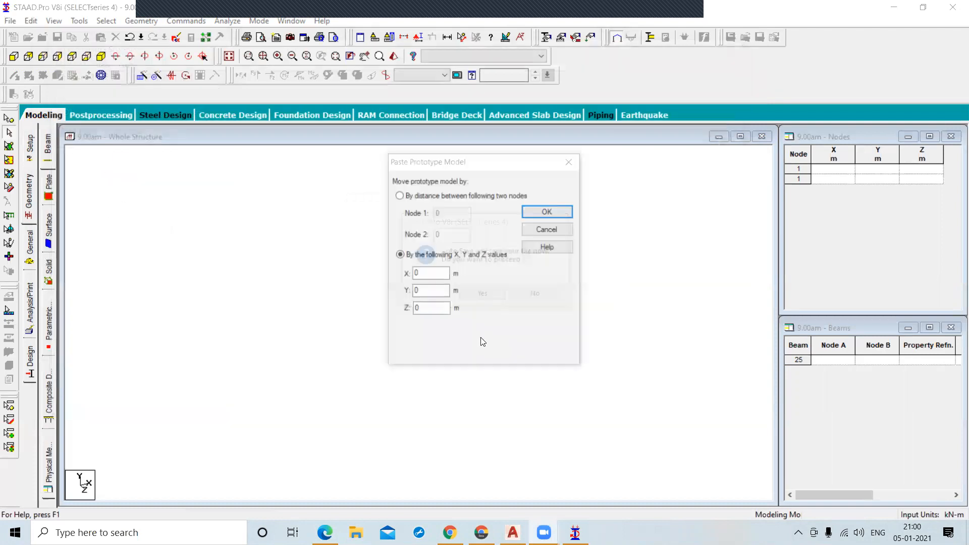
- Review the X, Y and Z offset fields for placing the prototype truss, and cancel the paste
{"action": "left_click", "coordinate": [427, 289]}
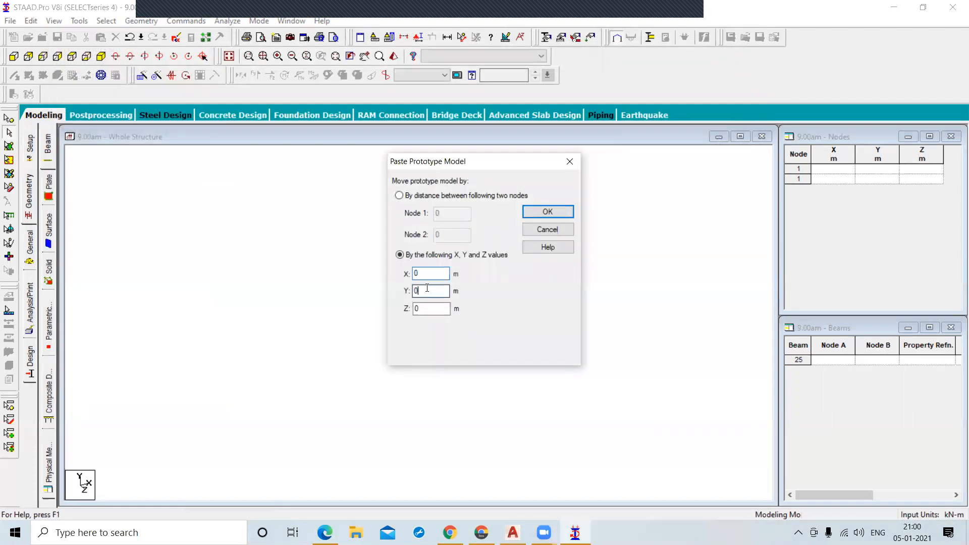
{"action": "left_click", "coordinate": [429, 309]}
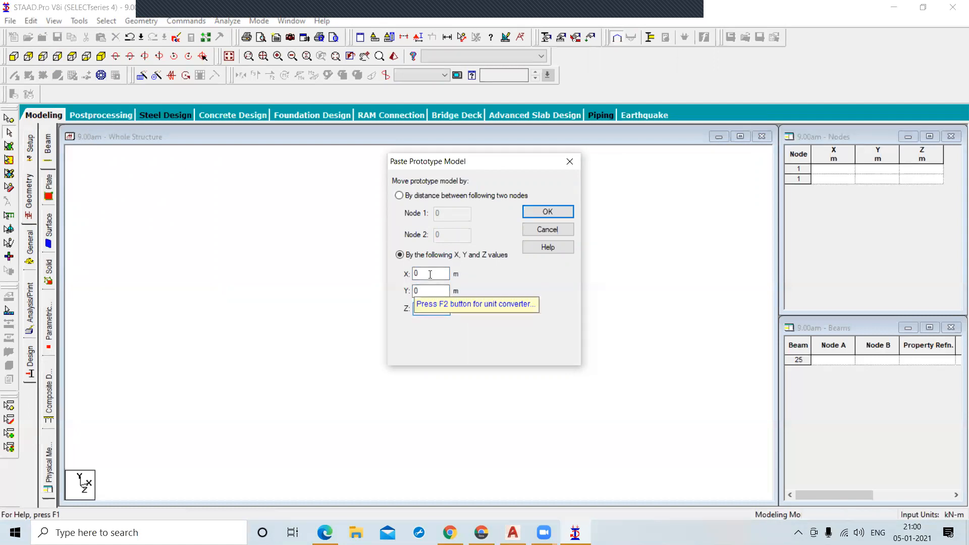
{"action": "left_click", "coordinate": [558, 228]}
{"action": "left_click", "coordinate": [534, 293]}
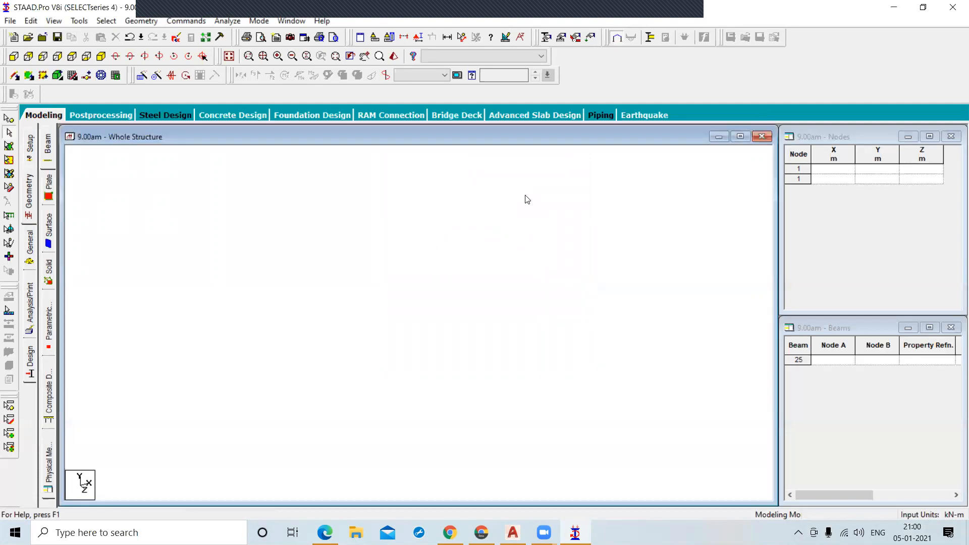
{"action": "left_click", "coordinate": [141, 21]}
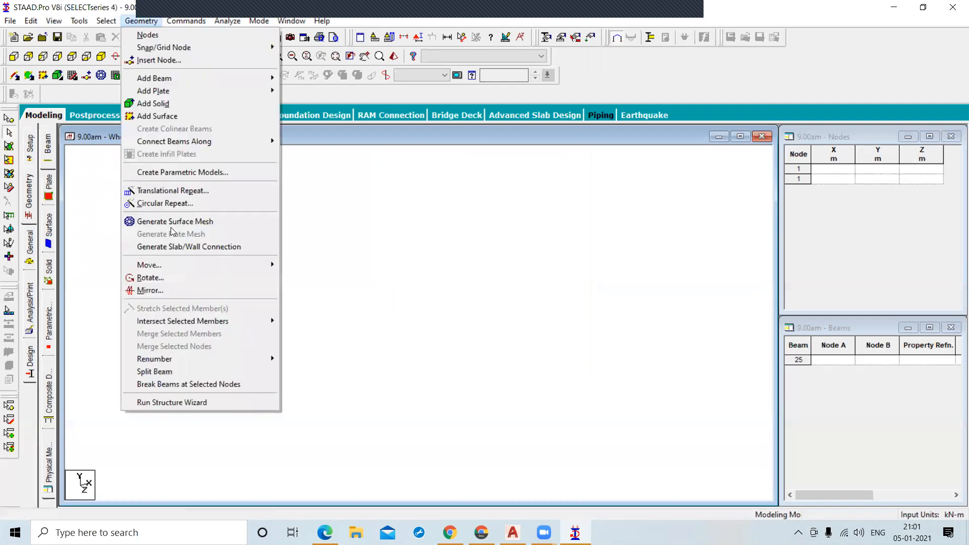
{"action": "left_click", "coordinate": [328, 282]}
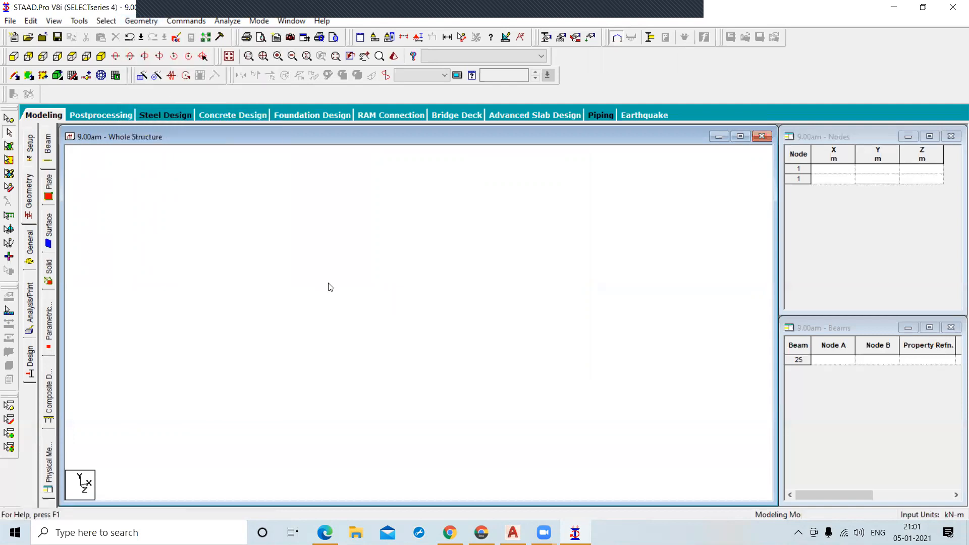